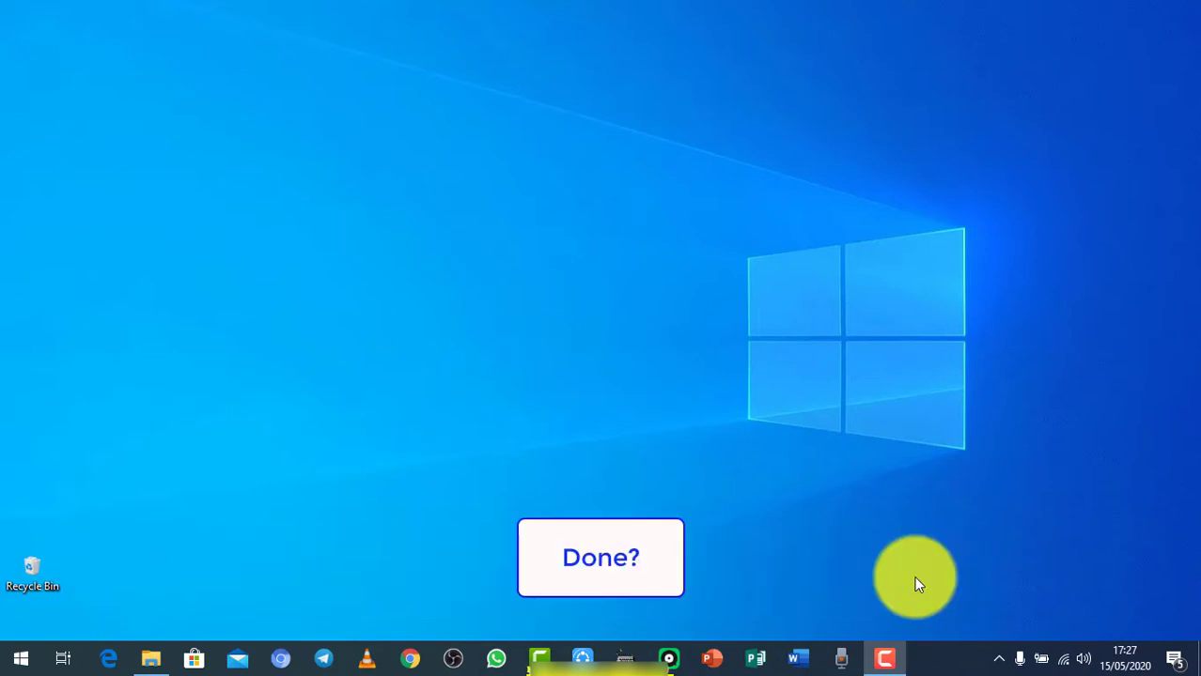
Step: Open the image Screenshot 15_05_2020 17_26_38.png from the Captures folder in Photos and start editing it
click(150, 660)
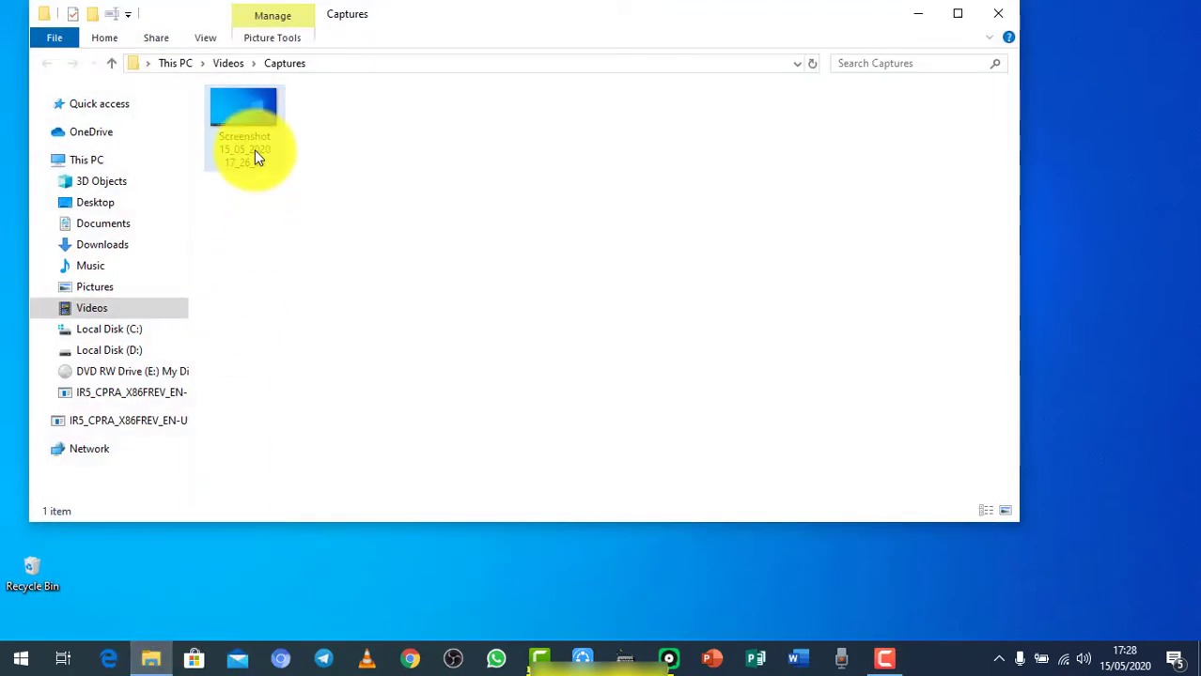
click(255, 157)
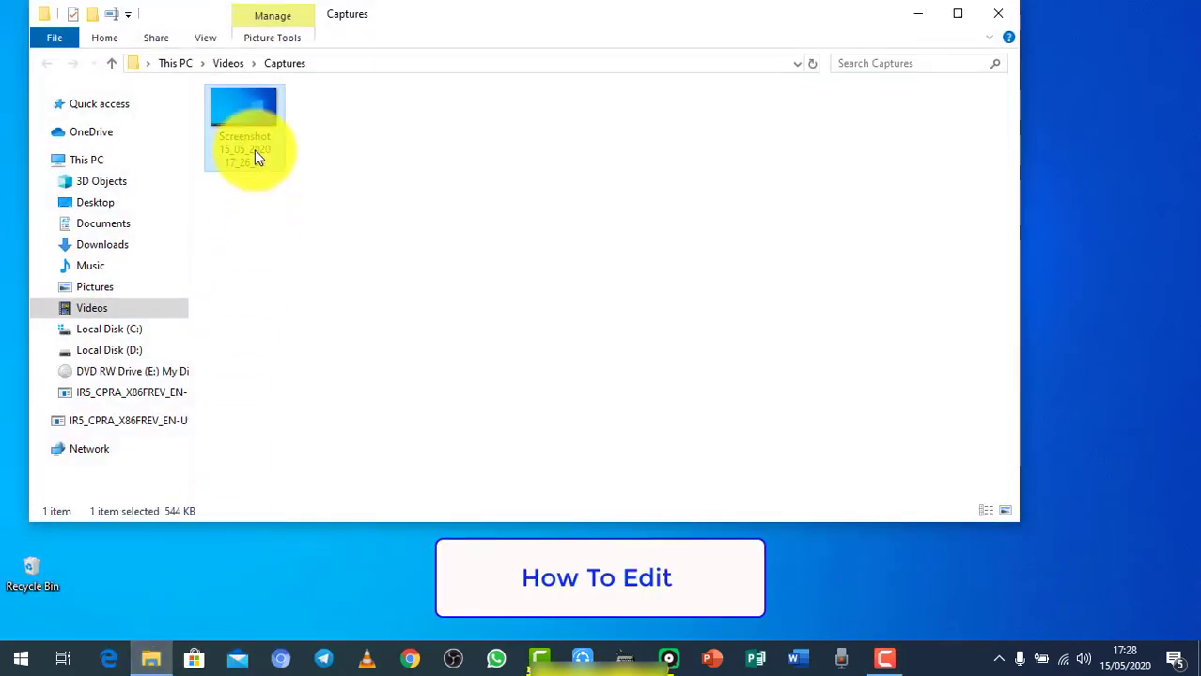
double_click(258, 157)
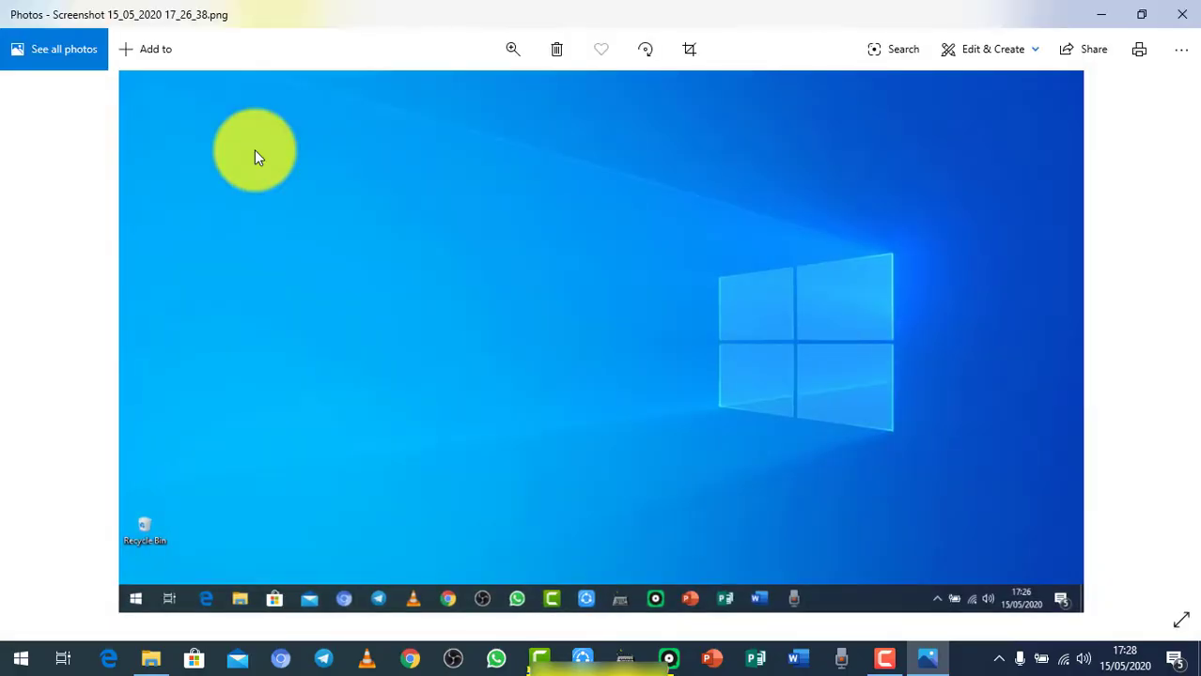
click(1031, 47)
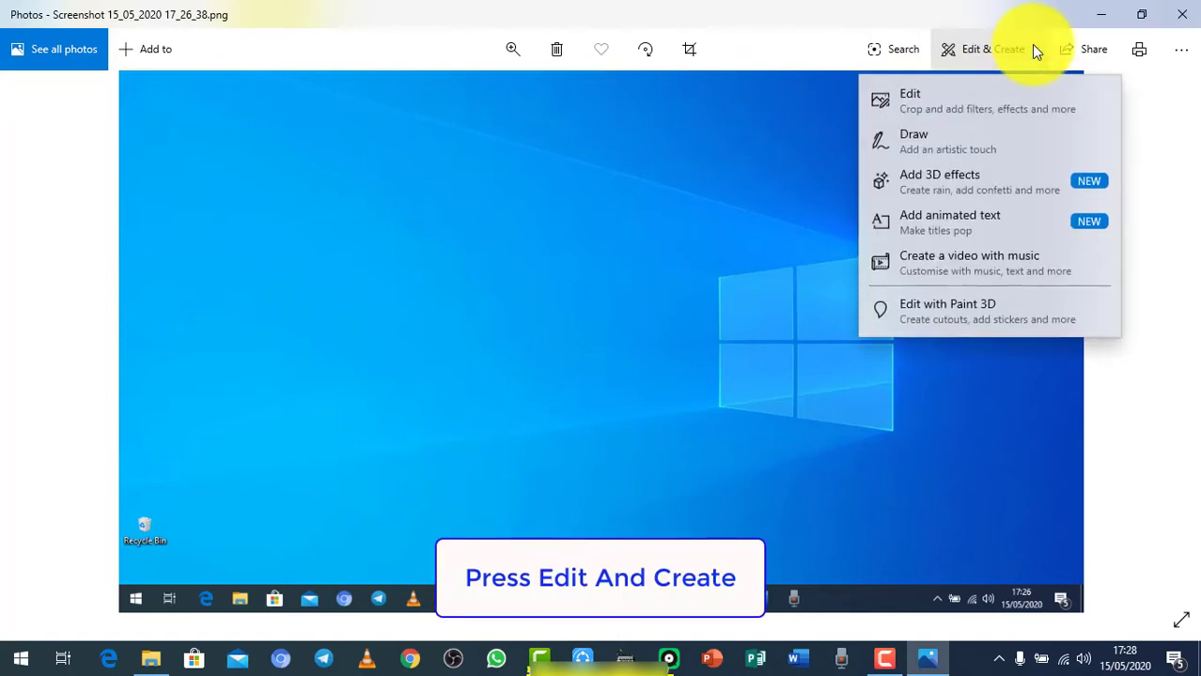
click(1013, 107)
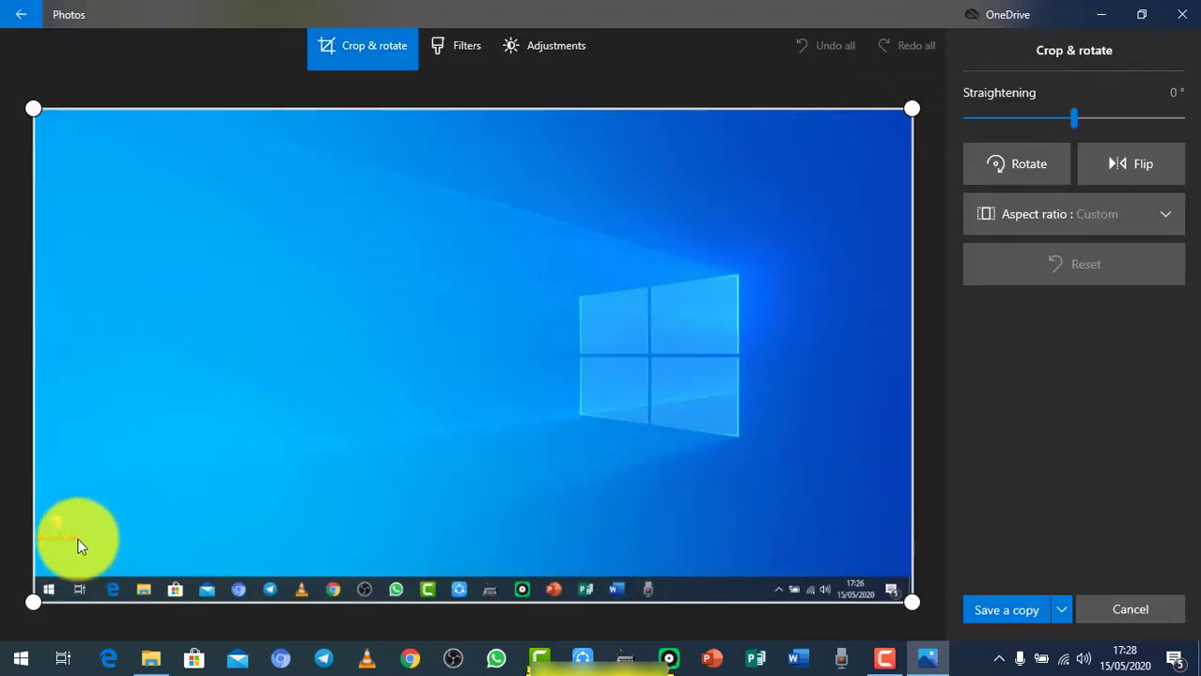
Step: Try cropping the screenshot tightly around the Windows logo, and undo all the crop changes
drag(34, 602, 257, 446)
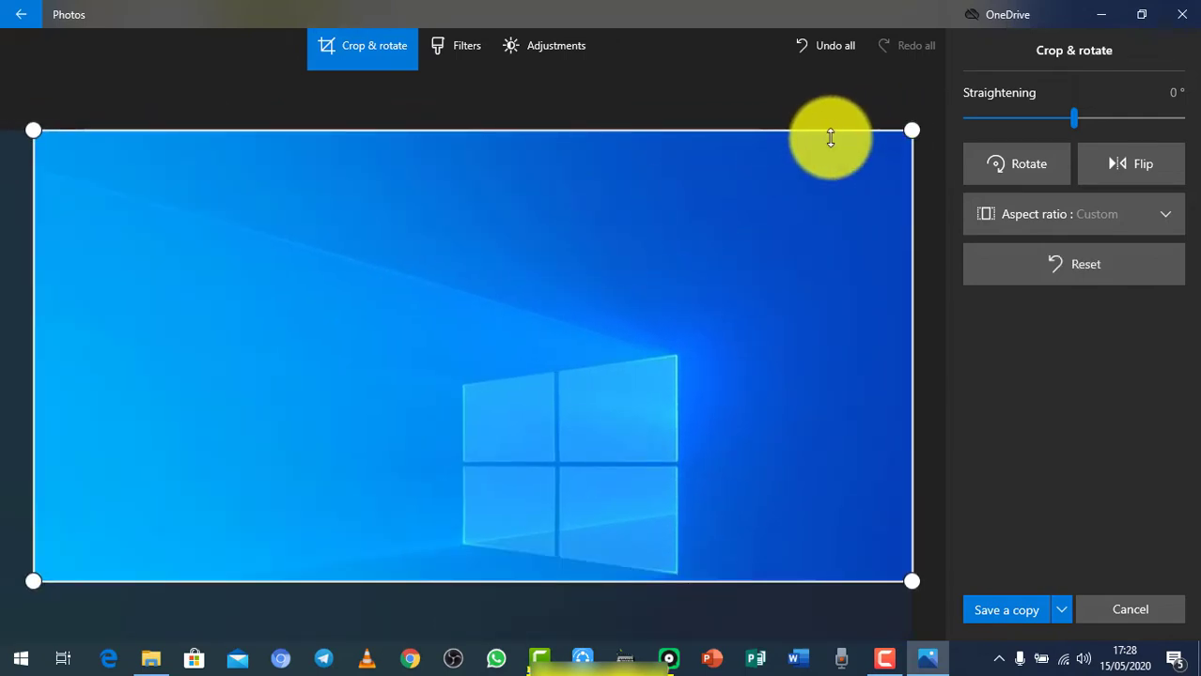
drag(753, 137, 750, 353)
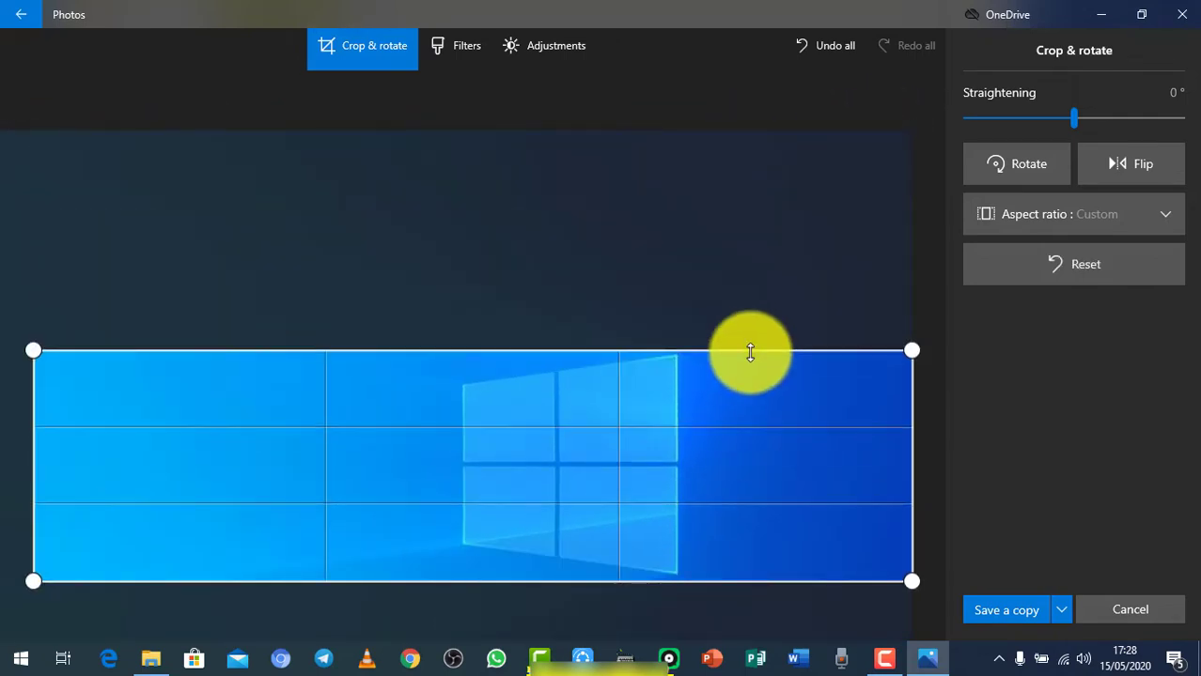
drag(38, 333, 470, 331)
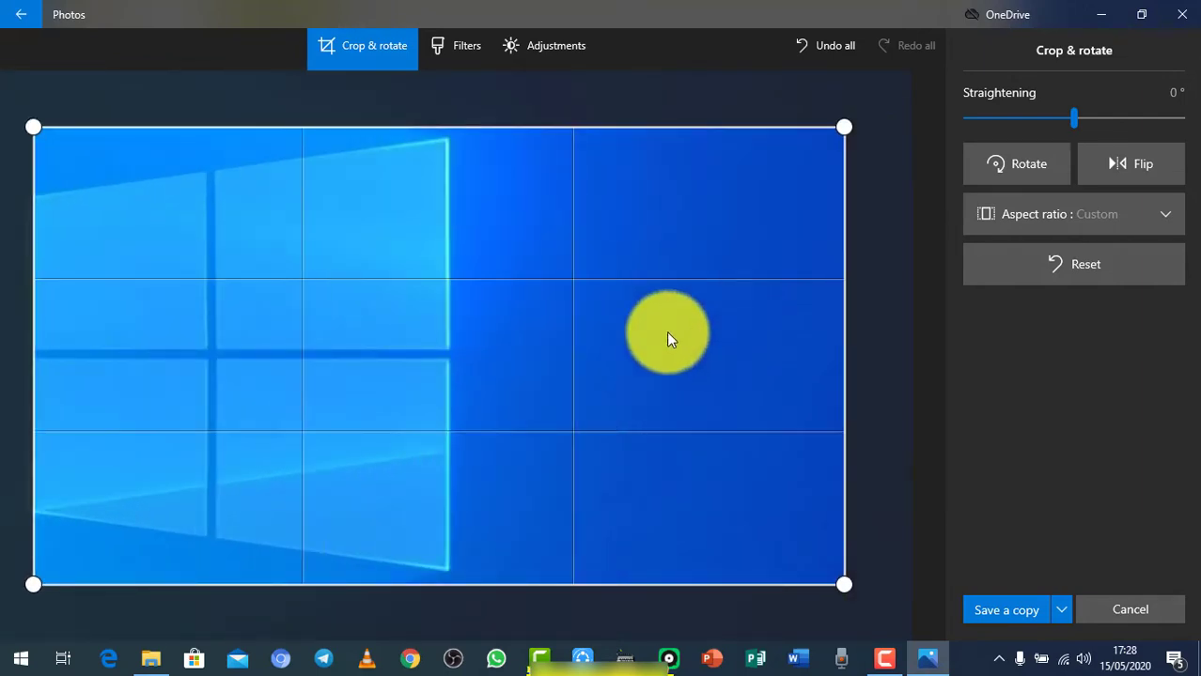
drag(843, 335, 450, 335)
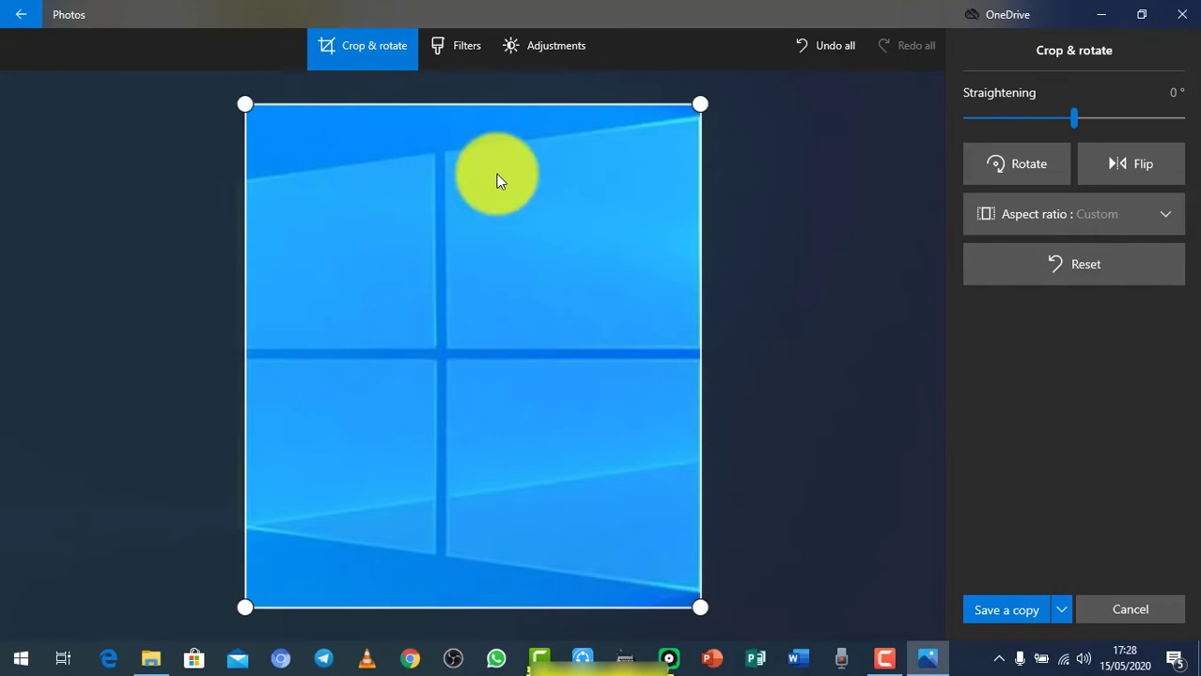
click(840, 47)
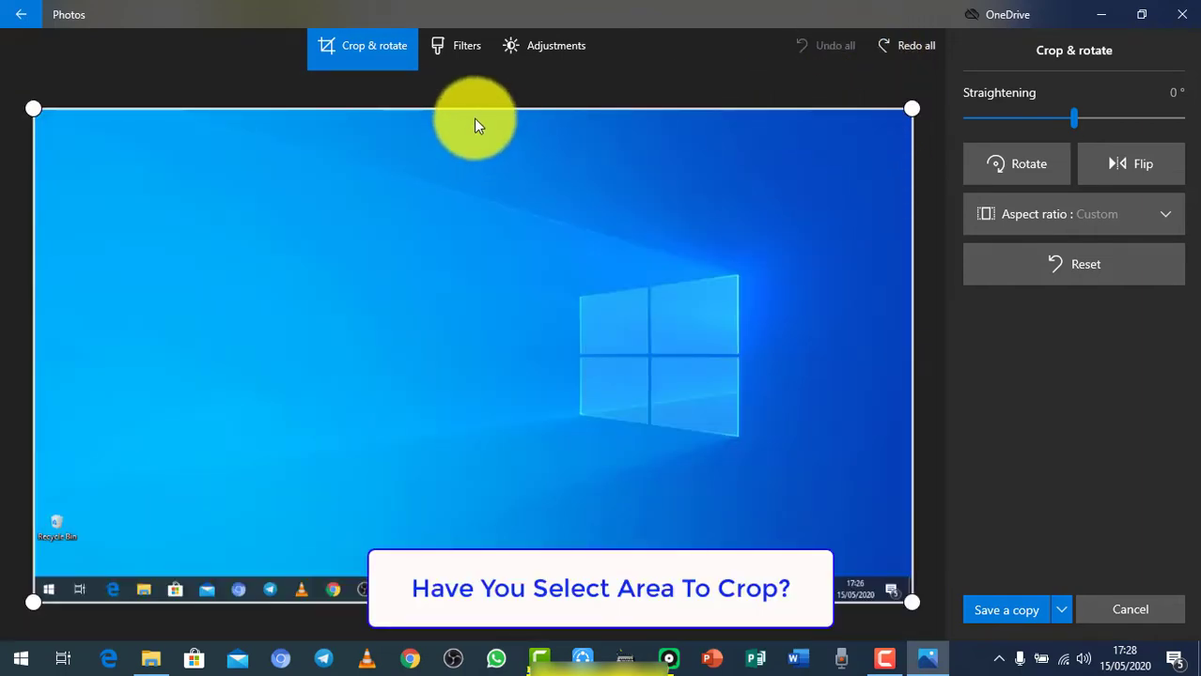
Step: Crop away the upper strip of the screenshot and slightly reduce its light, colour and clarity, with vignette at -1
drag(476, 108, 453, 263)
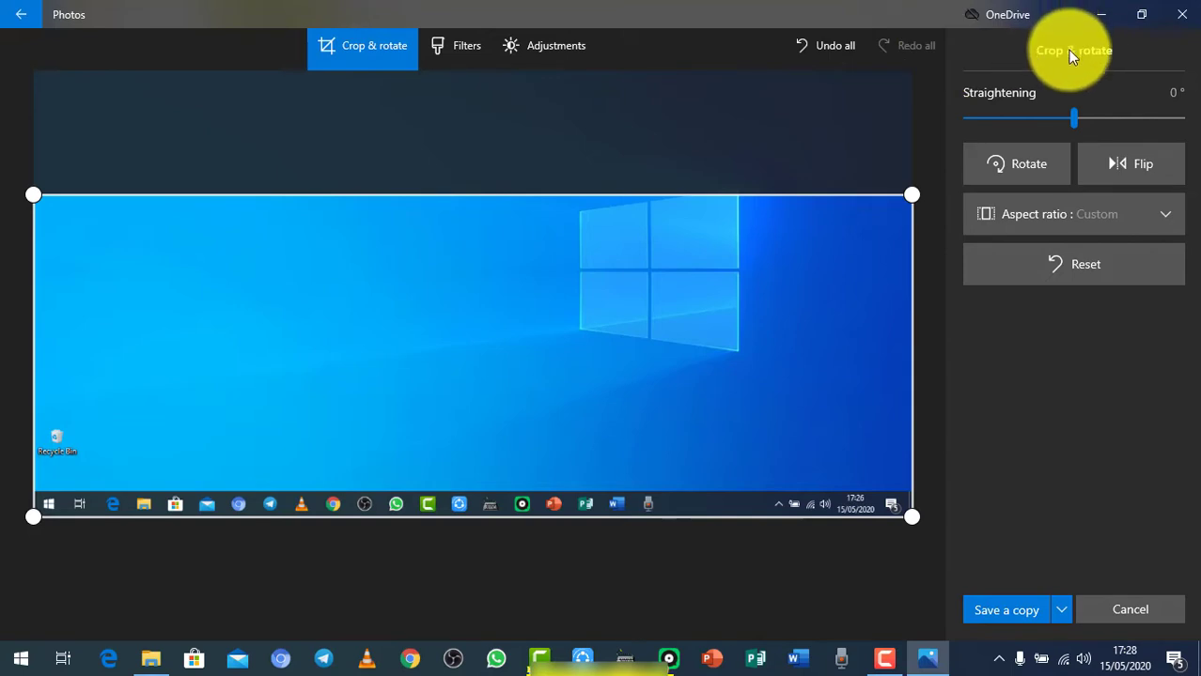
click(560, 52)
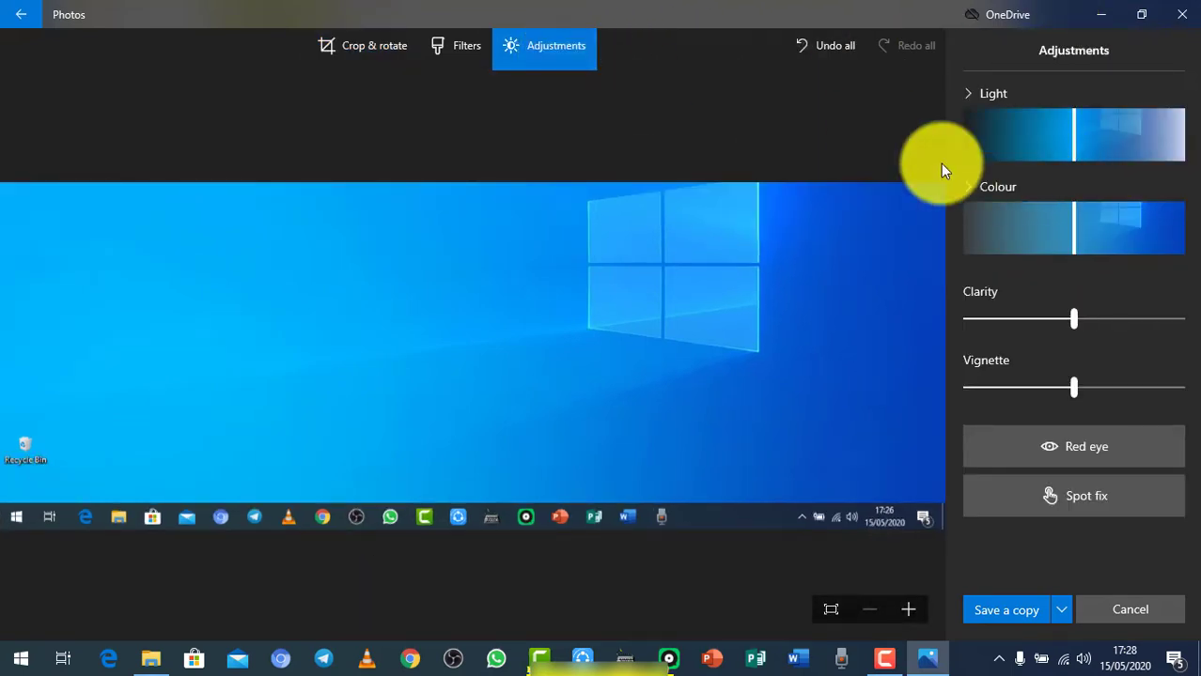
mouse_move(1077, 138)
mouse_down()
mouse_move(1190, 143)
mouse_move(964, 154)
mouse_move(1071, 157)
mouse_up()
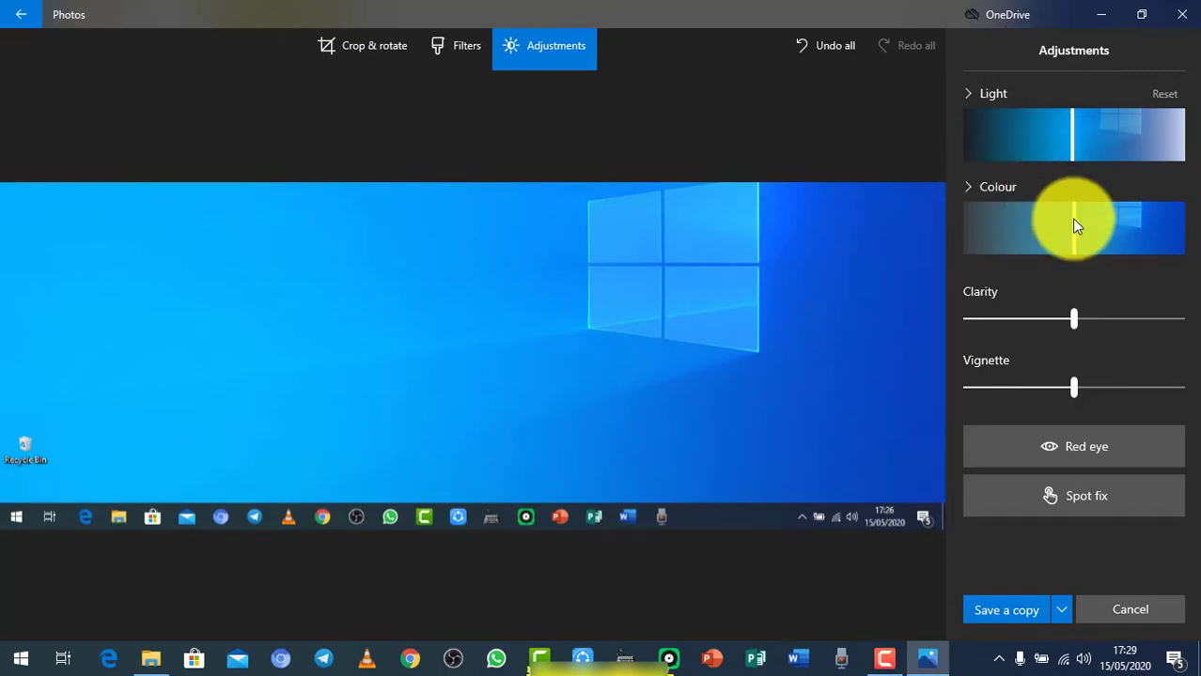
mouse_move(1071, 218)
mouse_down()
mouse_move(1193, 233)
mouse_move(954, 242)
mouse_move(1070, 241)
mouse_up()
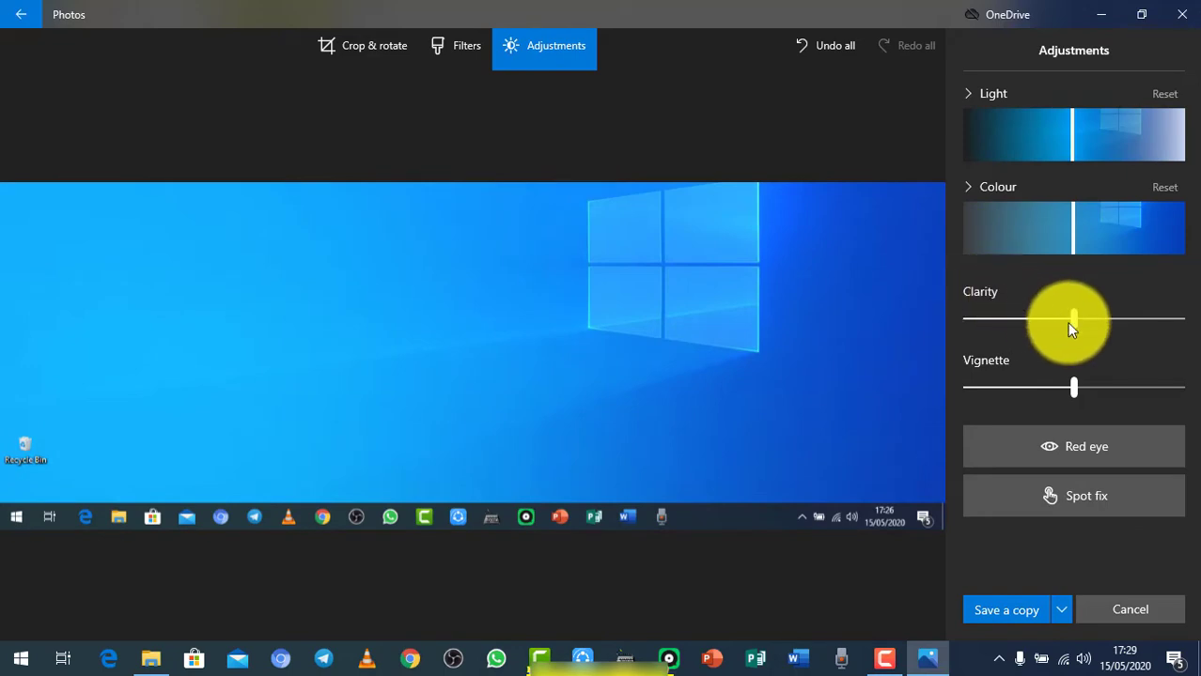
mouse_move(1069, 322)
mouse_down()
mouse_move(1188, 341)
mouse_move(953, 327)
mouse_move(1074, 340)
mouse_up()
mouse_move(1075, 386)
mouse_down()
mouse_move(1187, 400)
mouse_move(952, 382)
mouse_move(1071, 392)
mouse_up()
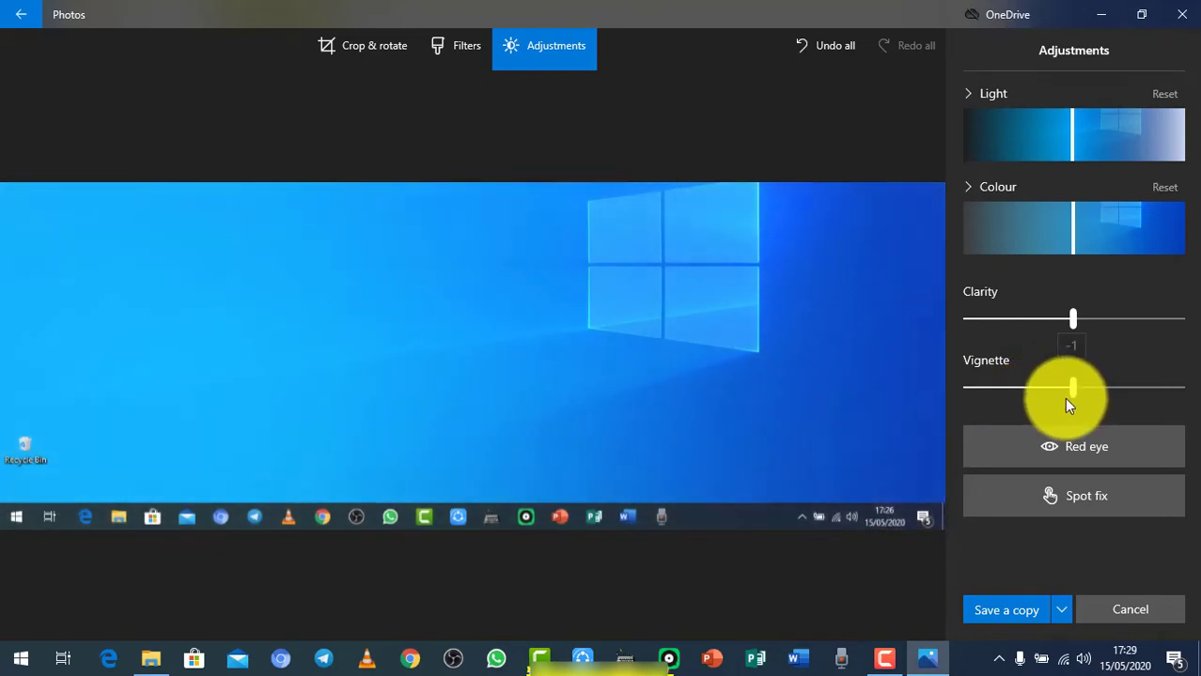
Step: Try the Red eye and Spot fix tools on icons in the screenshot's pictured taskbar, and undo all edits
click(1063, 445)
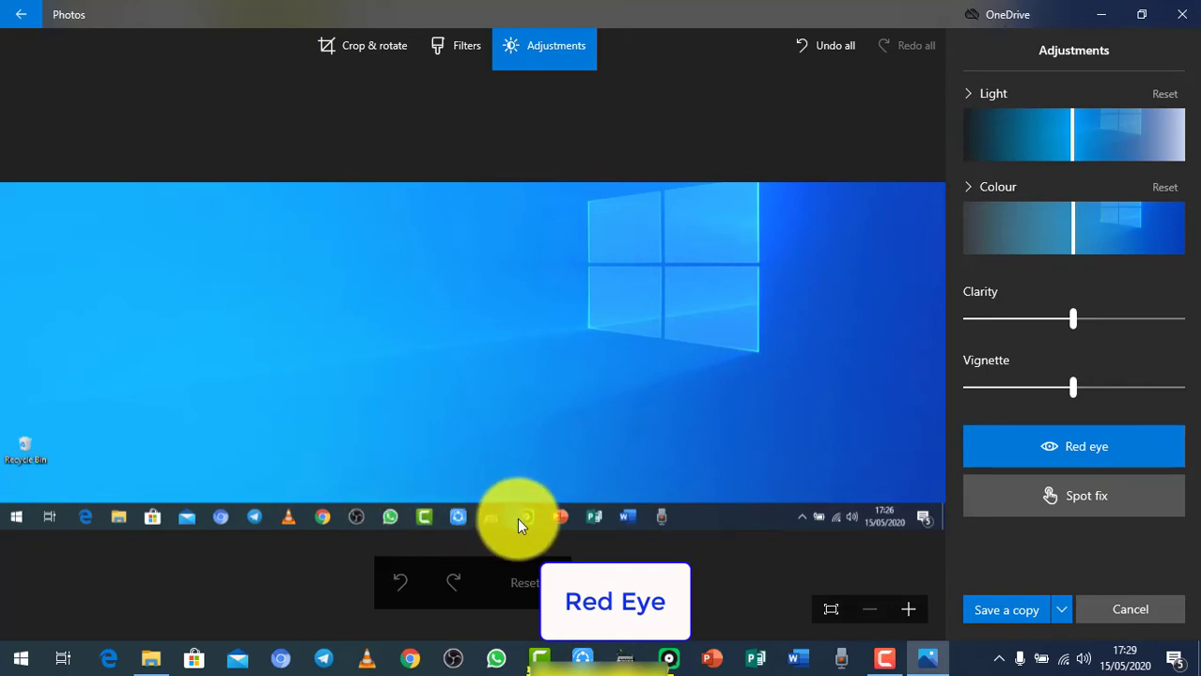
click(561, 517)
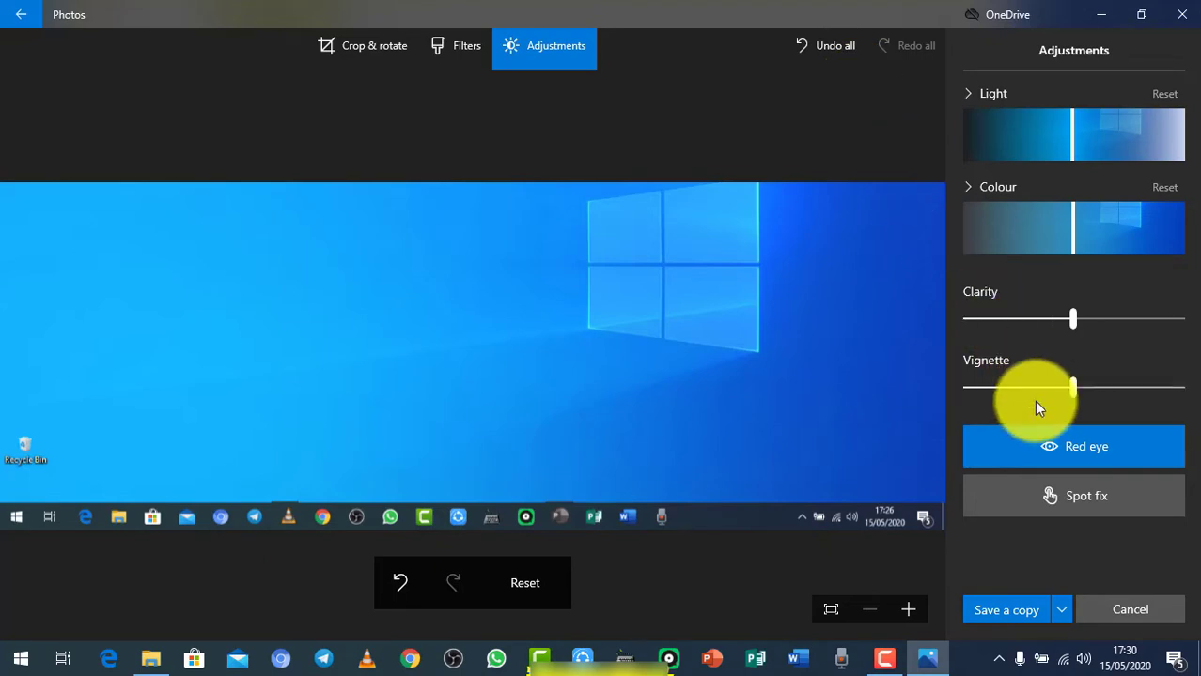
click(1083, 498)
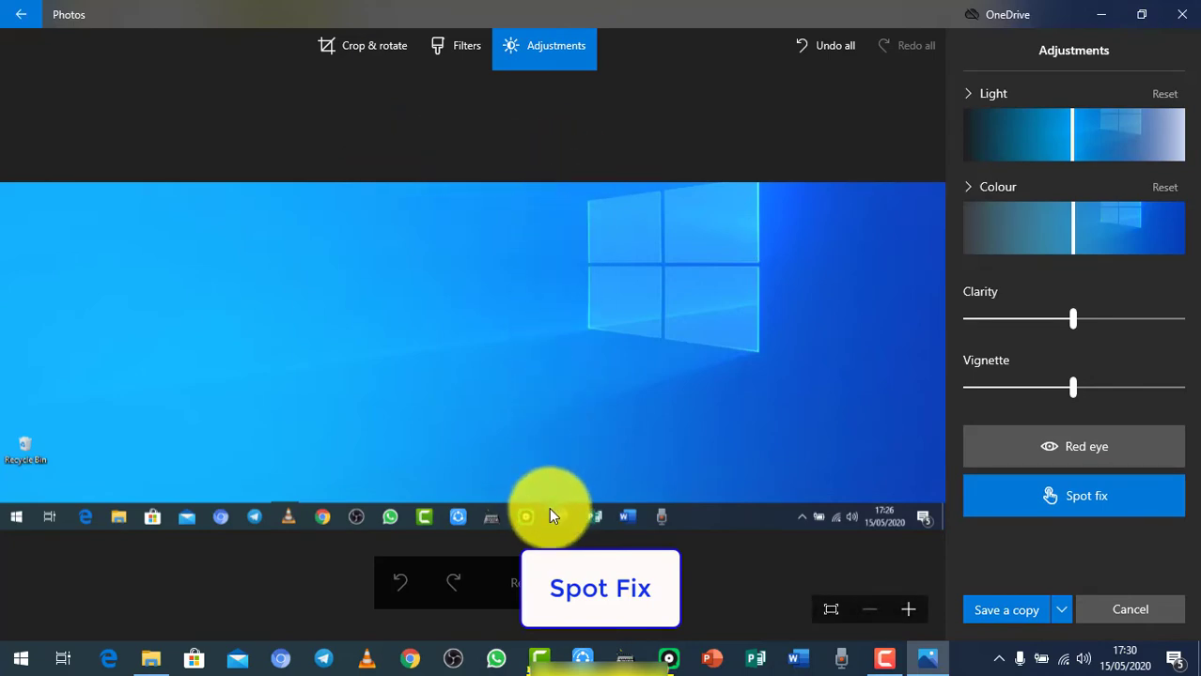
click(525, 515)
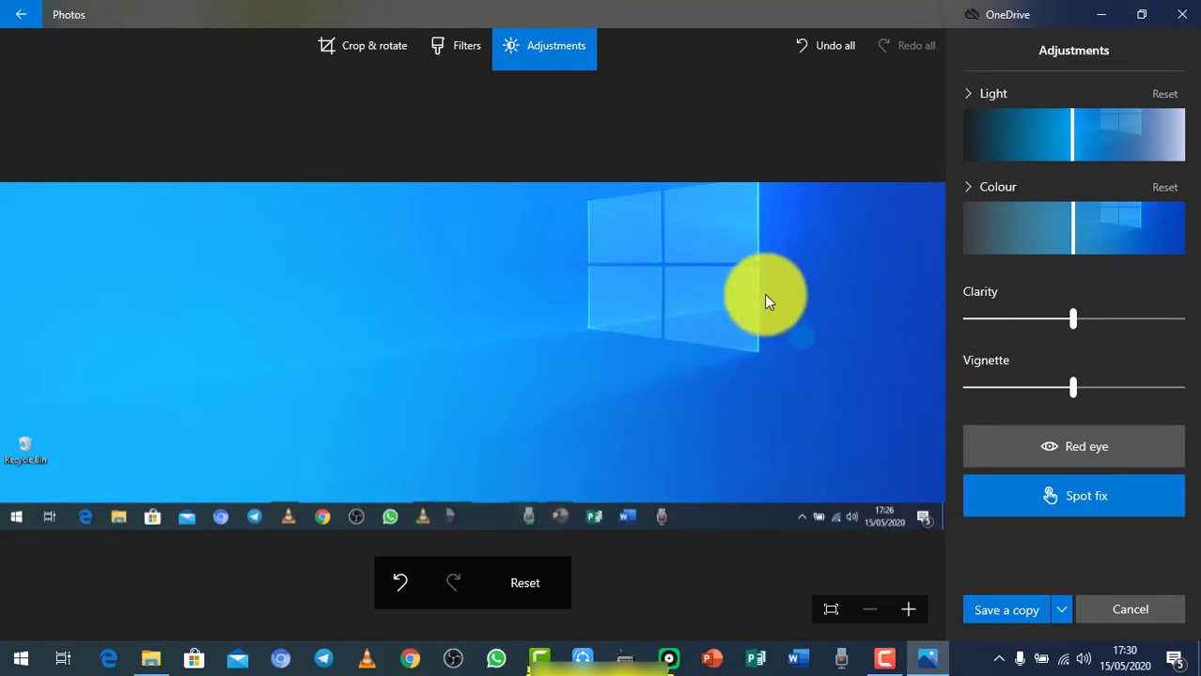
click(813, 51)
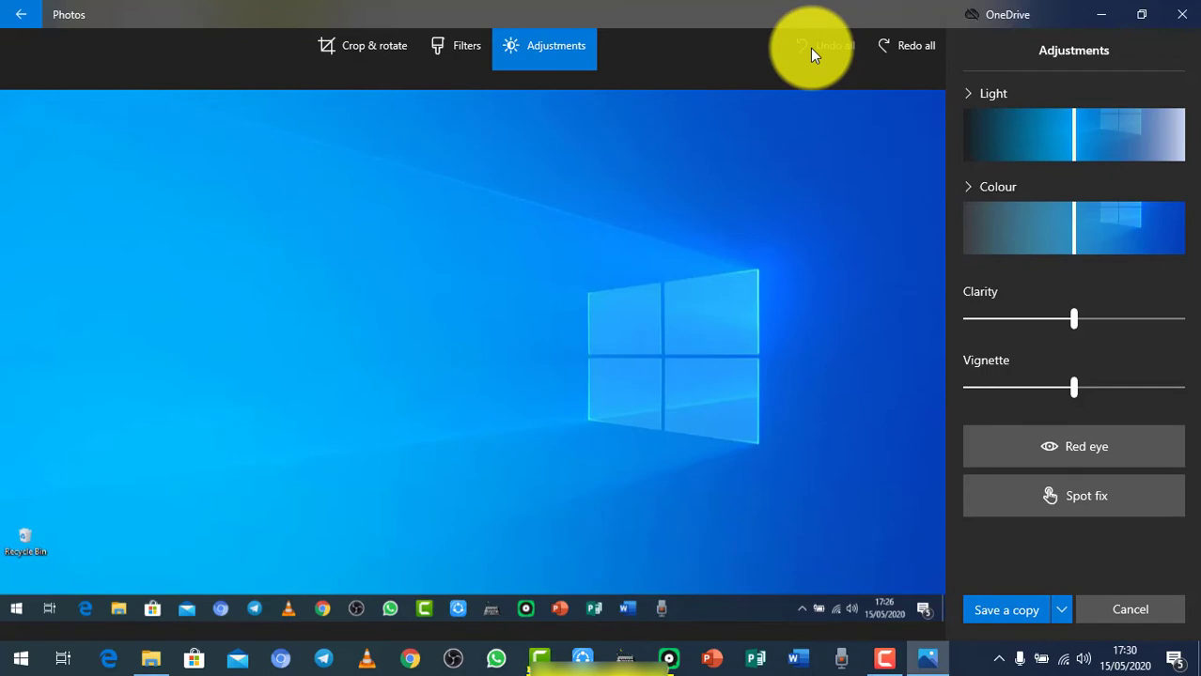
Step: Try the Sauna filter at 13% intensity on the screenshot, and undo all edits
click(470, 48)
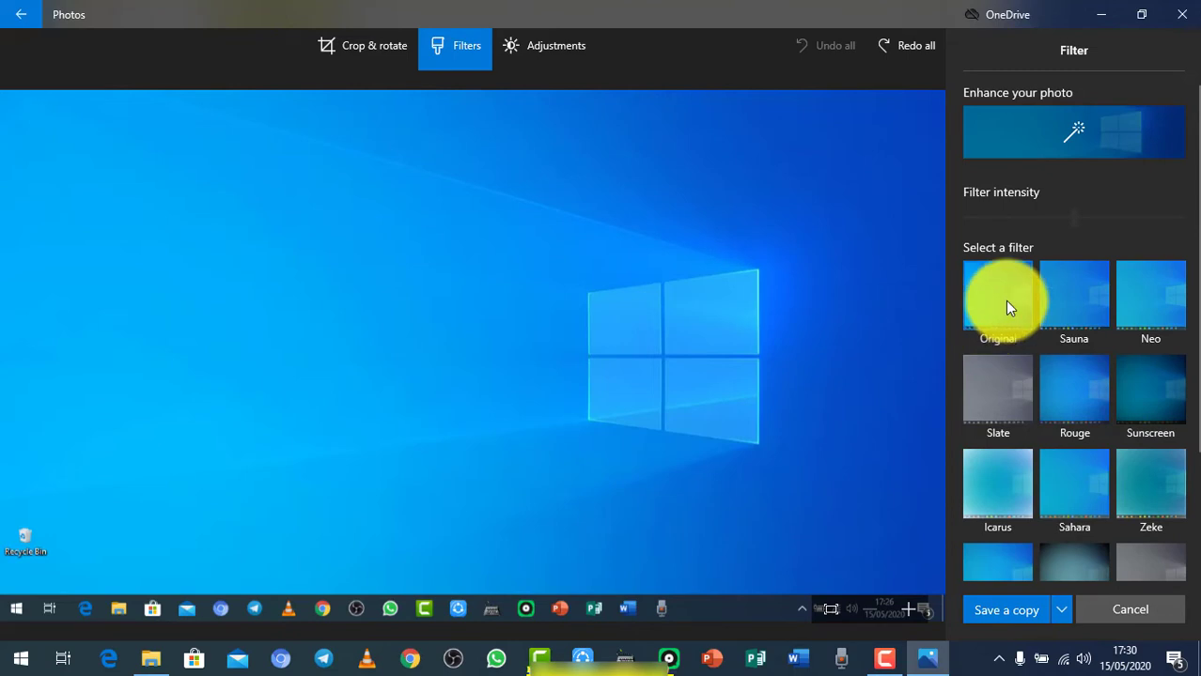
click(1064, 280)
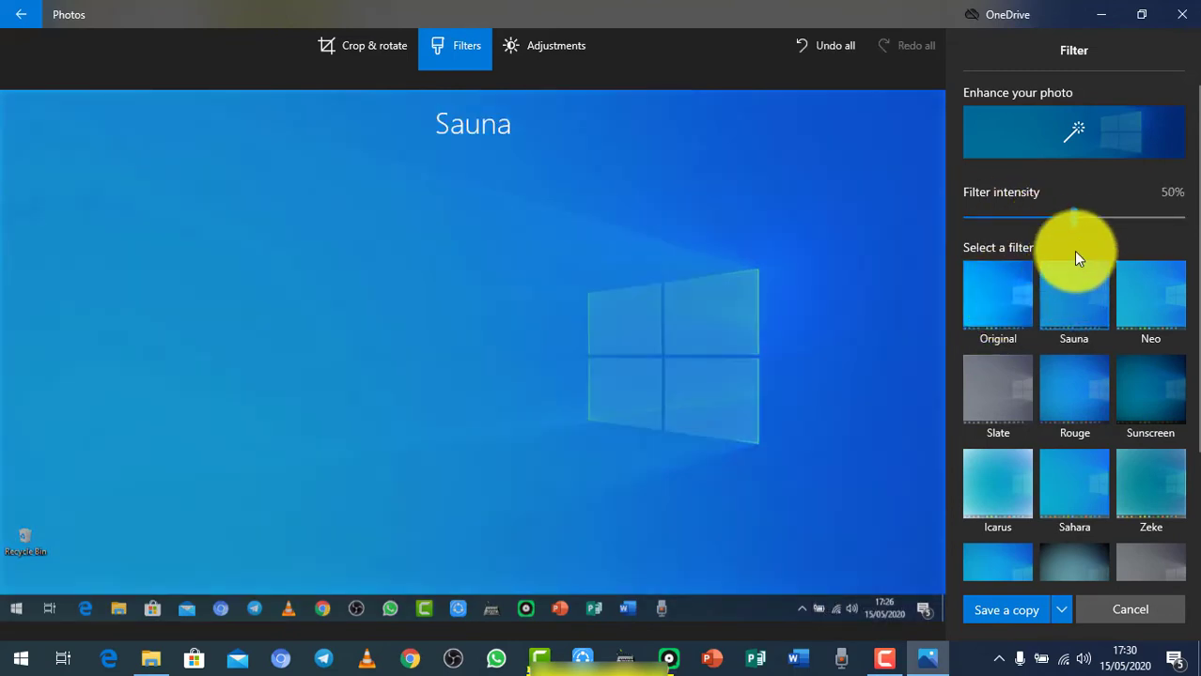
drag(1074, 221, 993, 234)
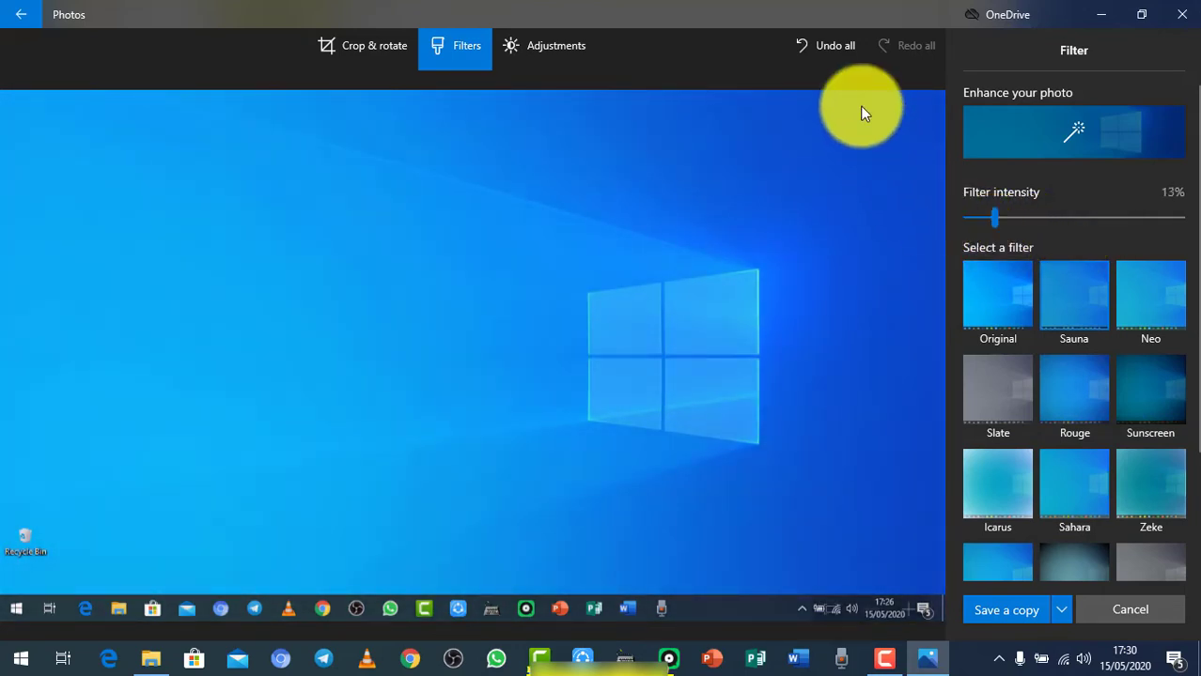
click(840, 53)
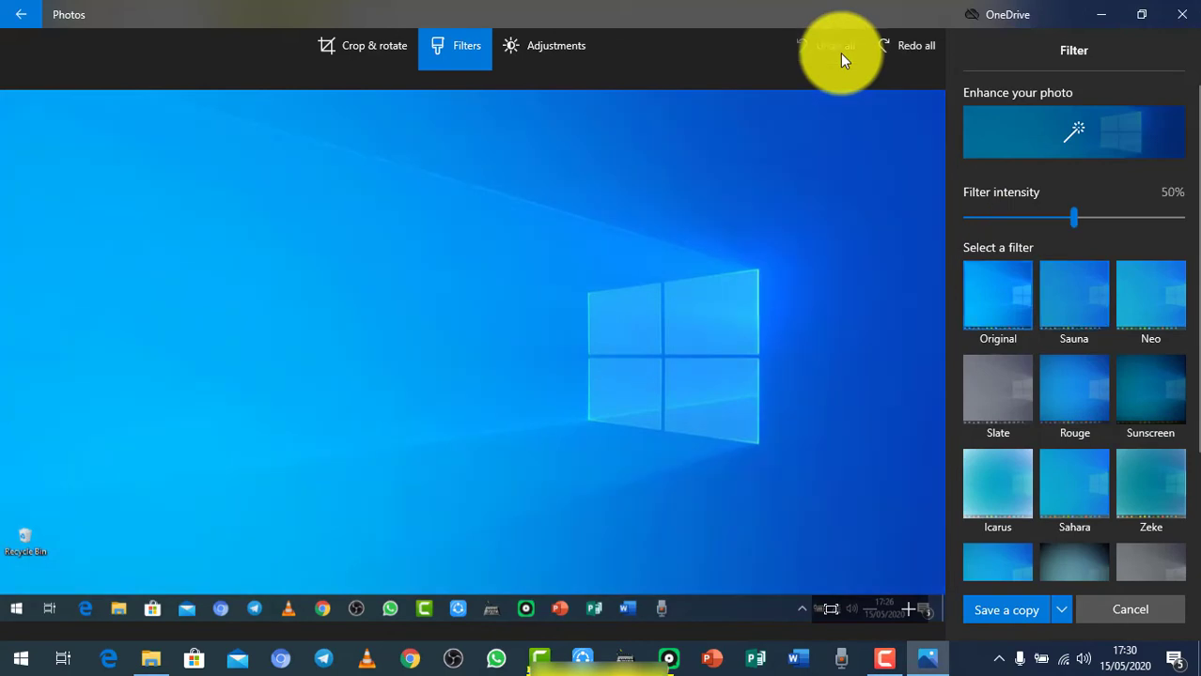
Step: Try the Sauna, Neo, Slate, Rouge, Sunscreen, Icarus, Sahara and Zeke filters one after another on the screenshot
click(1071, 300)
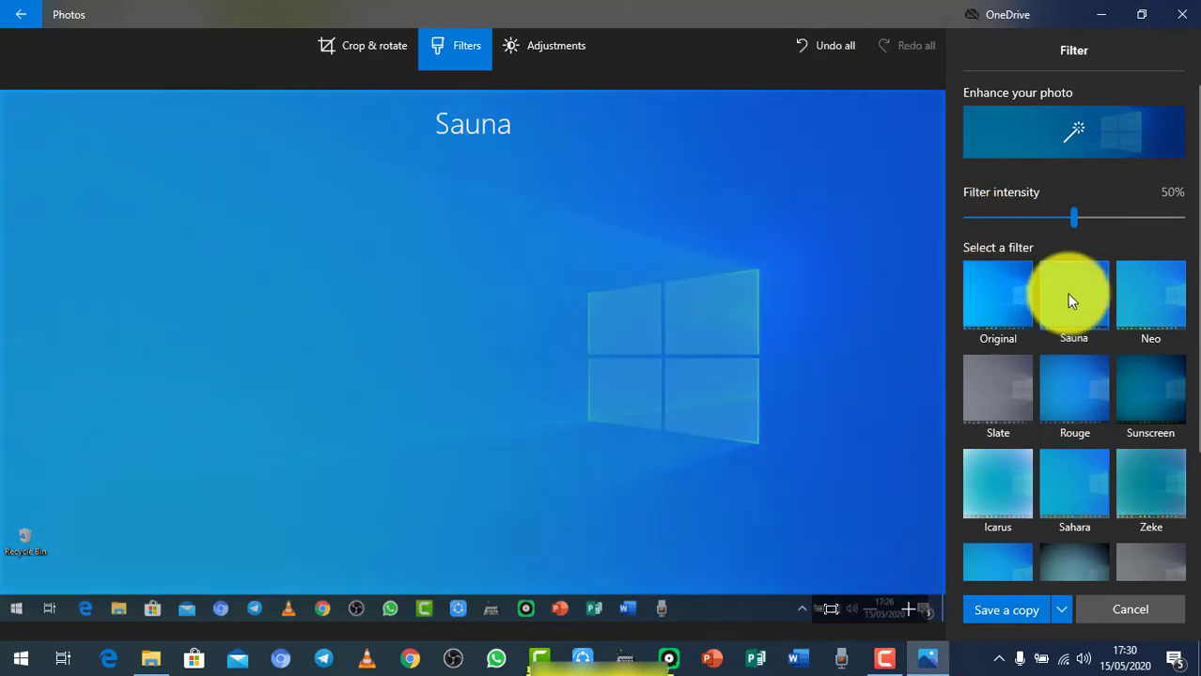
click(1143, 304)
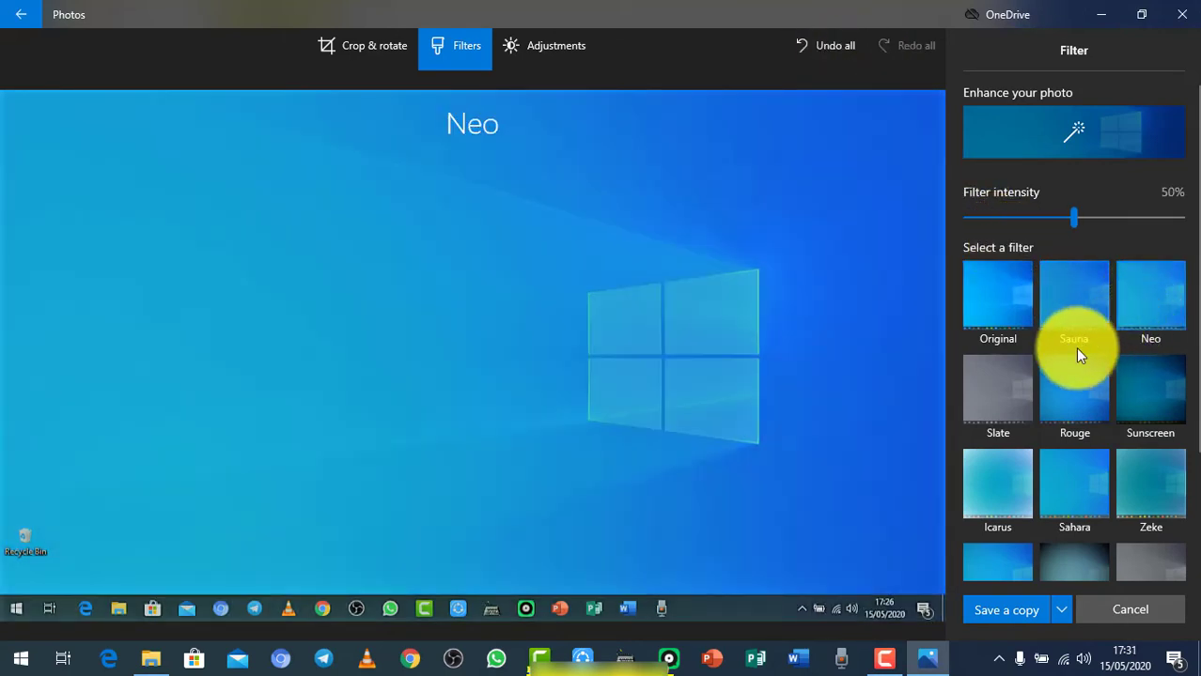
click(1011, 389)
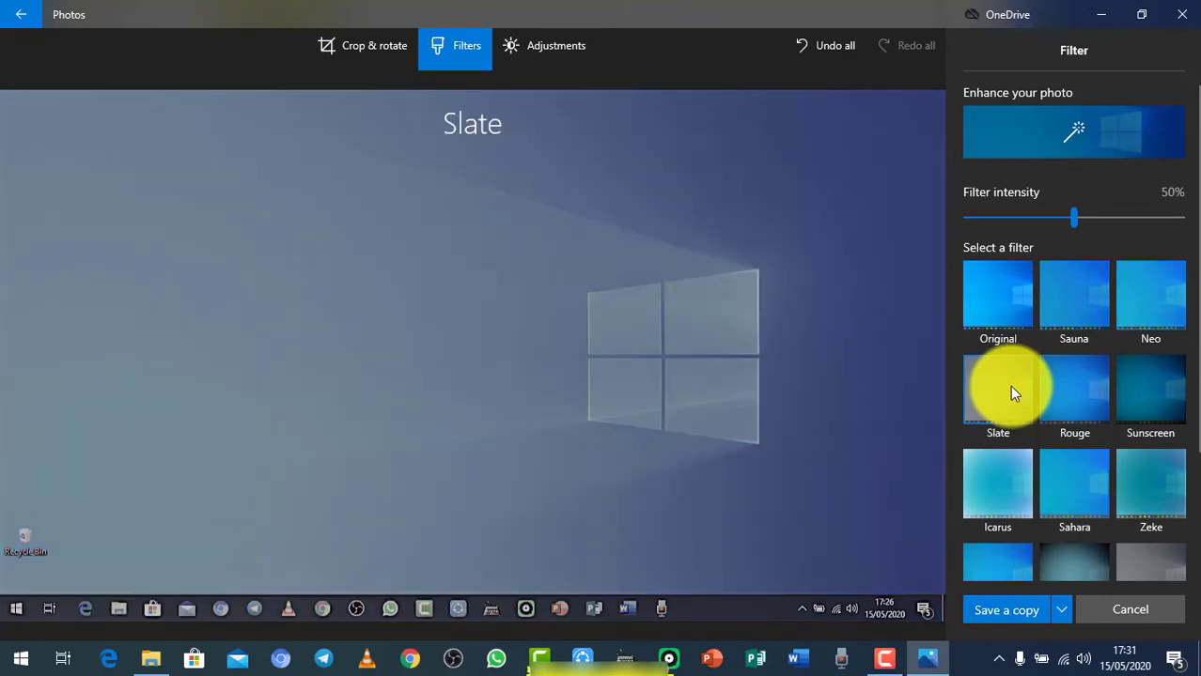
click(1057, 405)
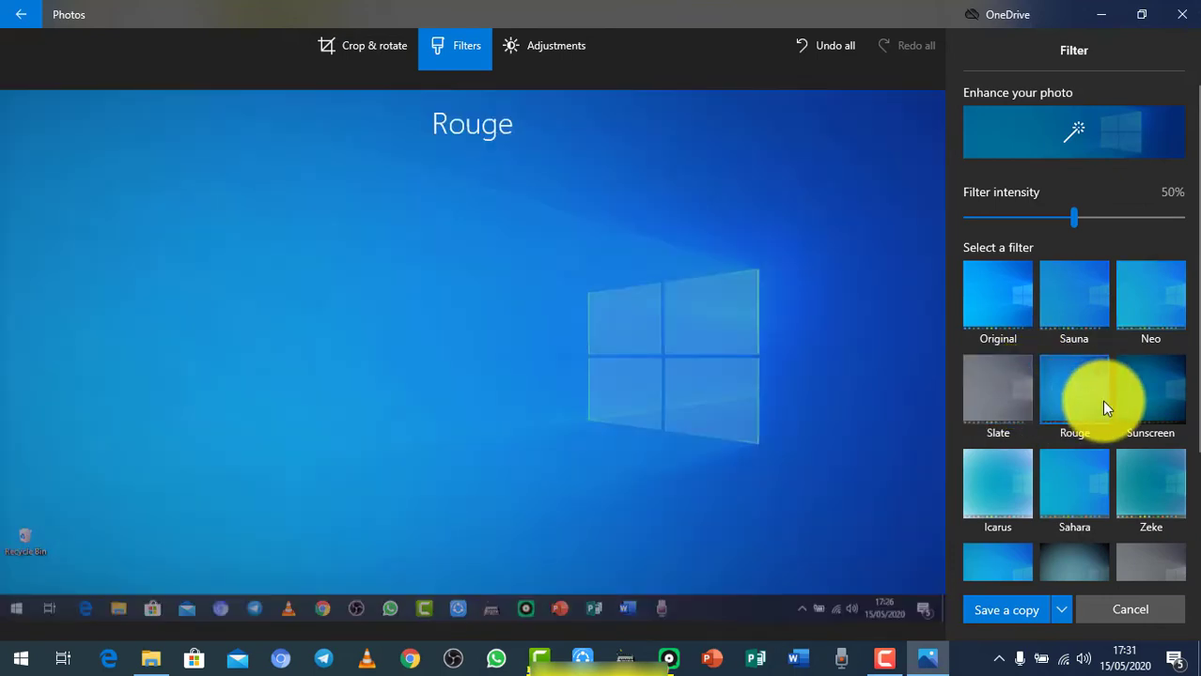
click(1143, 402)
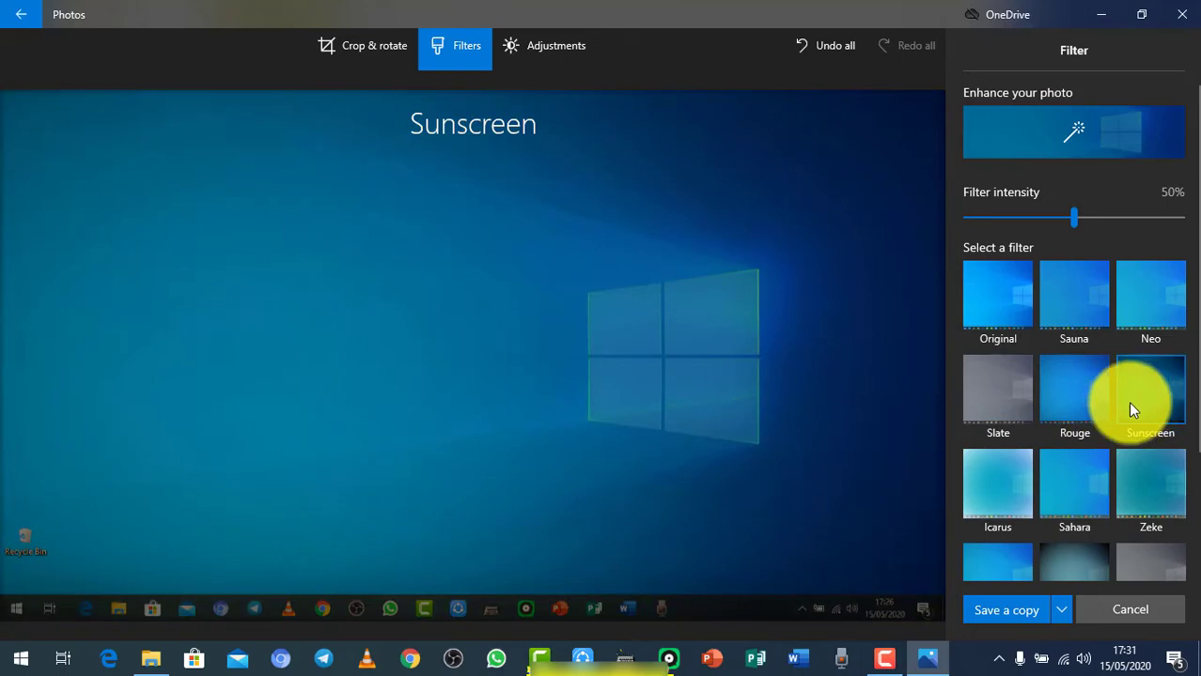
click(1007, 477)
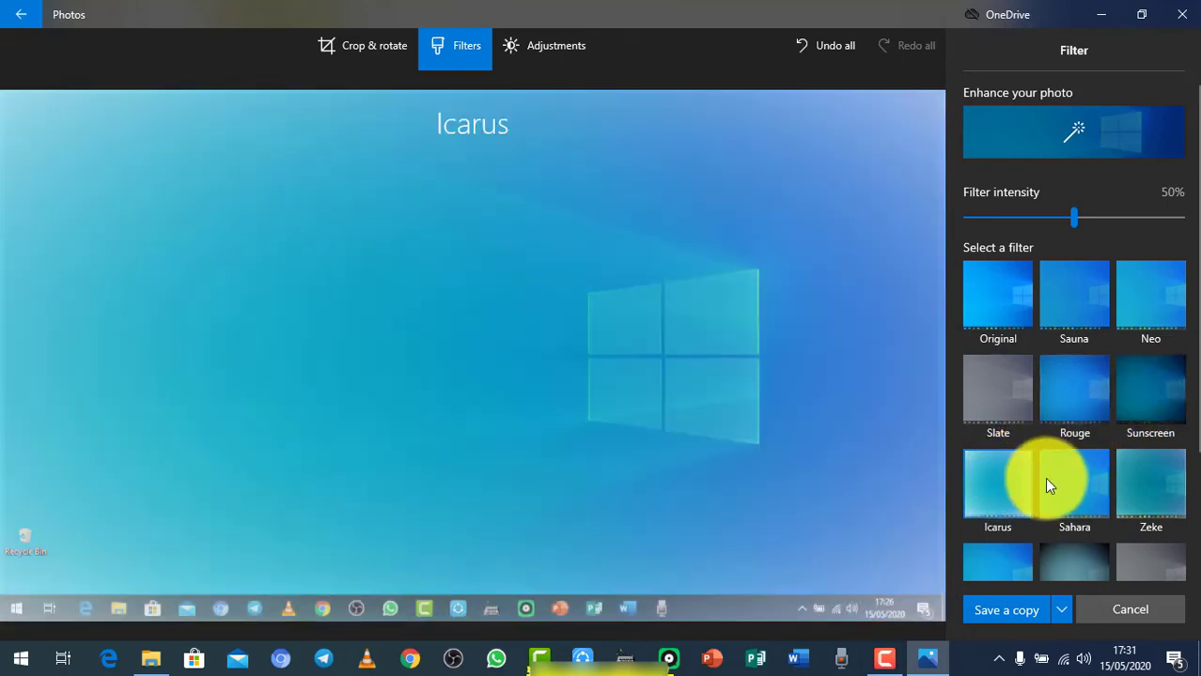
click(1073, 484)
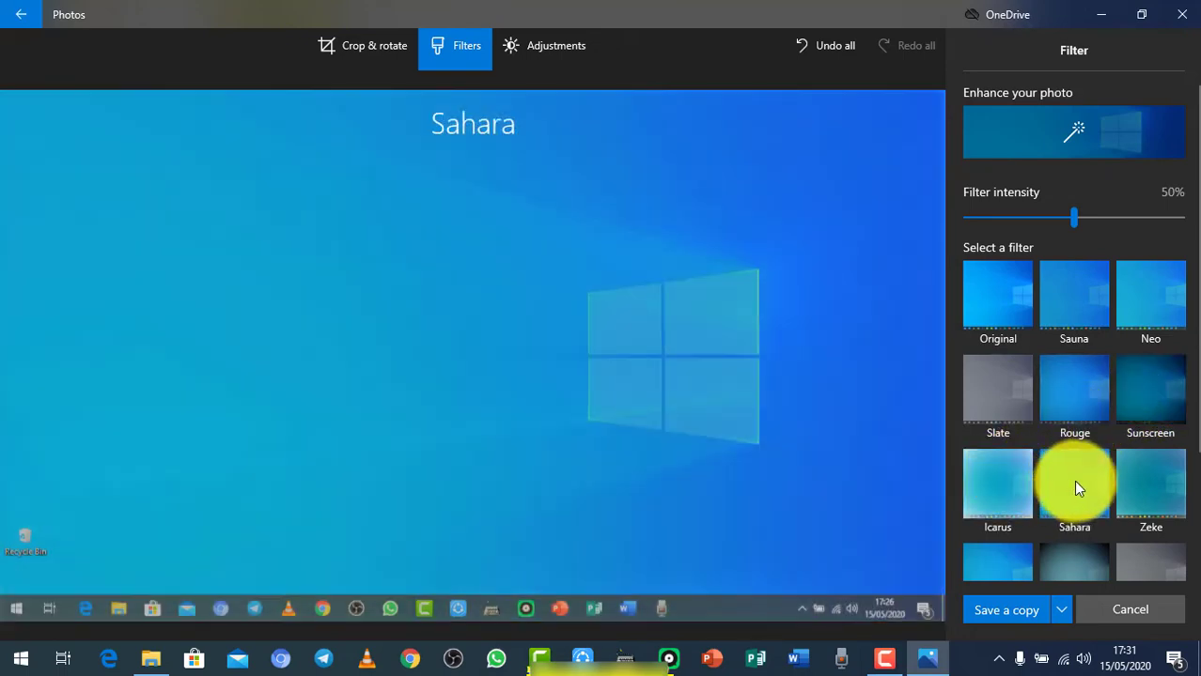
click(1158, 488)
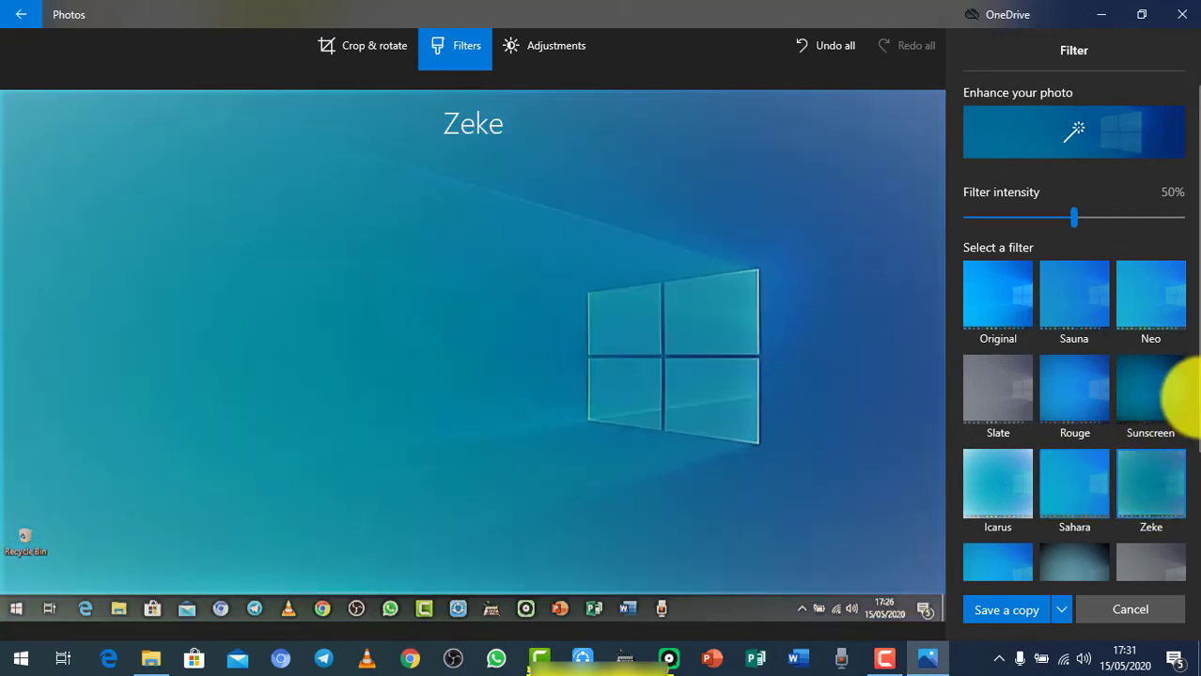
Step: Try the Arctic, Burlesque, Denim, Vanilla and Napa filters one after another on the screenshot
drag(1198, 407, 1198, 454)
scroll(1196, 501, down, 1)
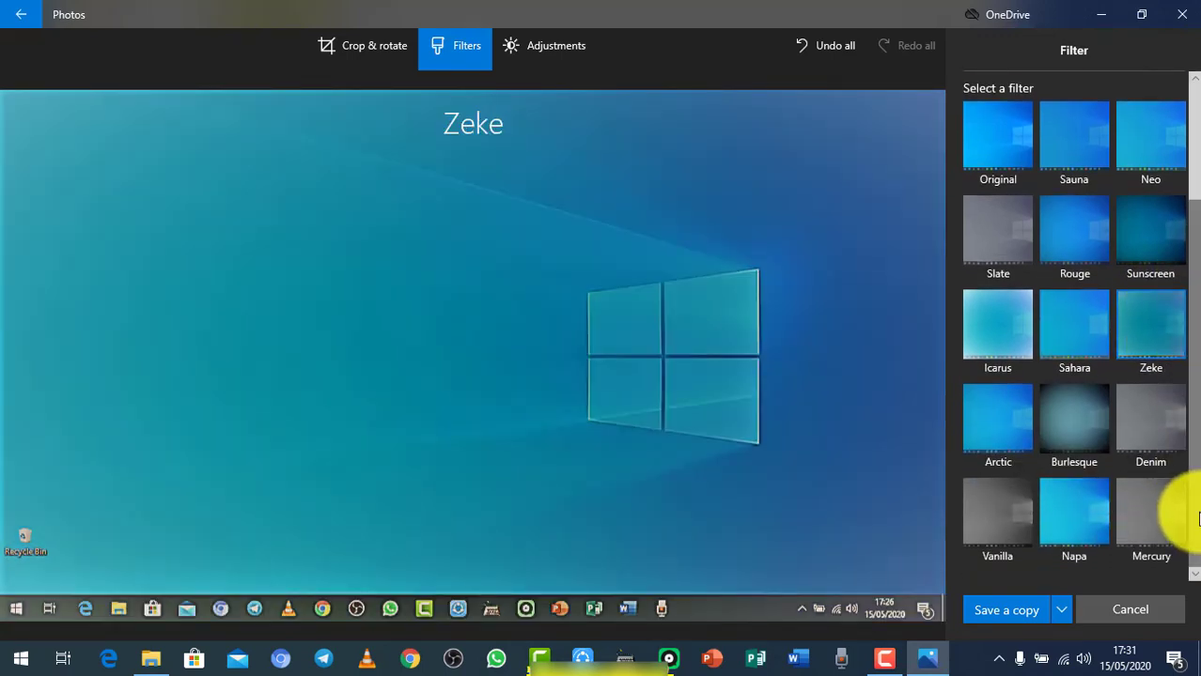
click(1008, 419)
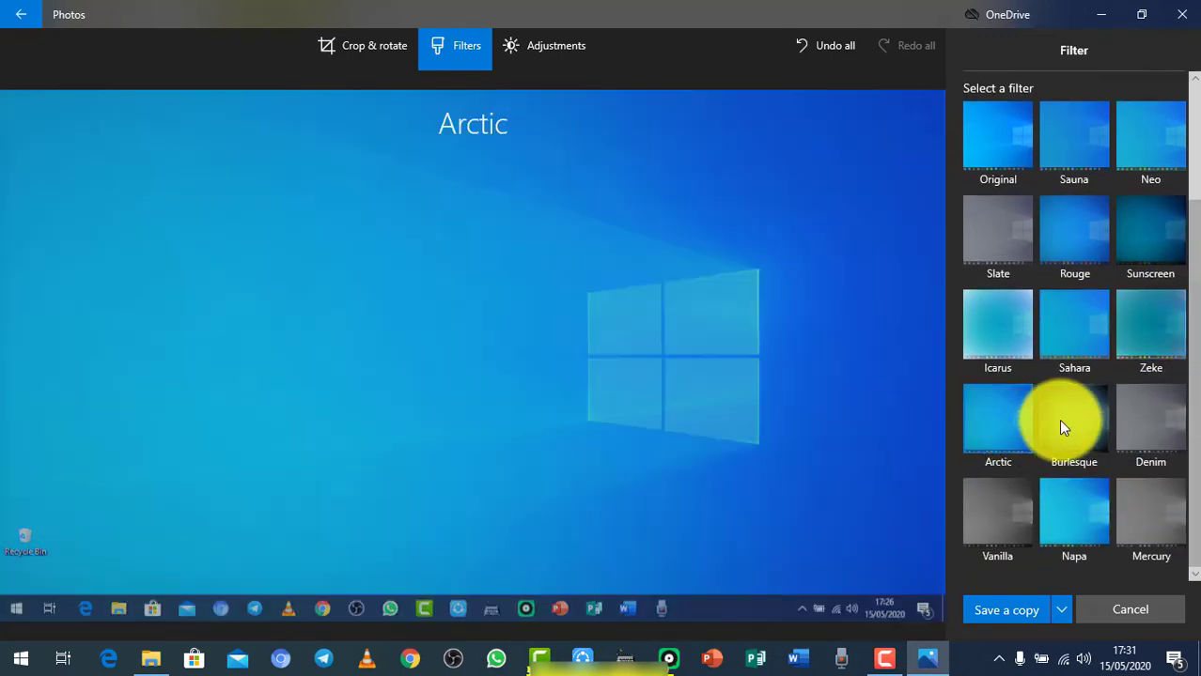
click(1059, 419)
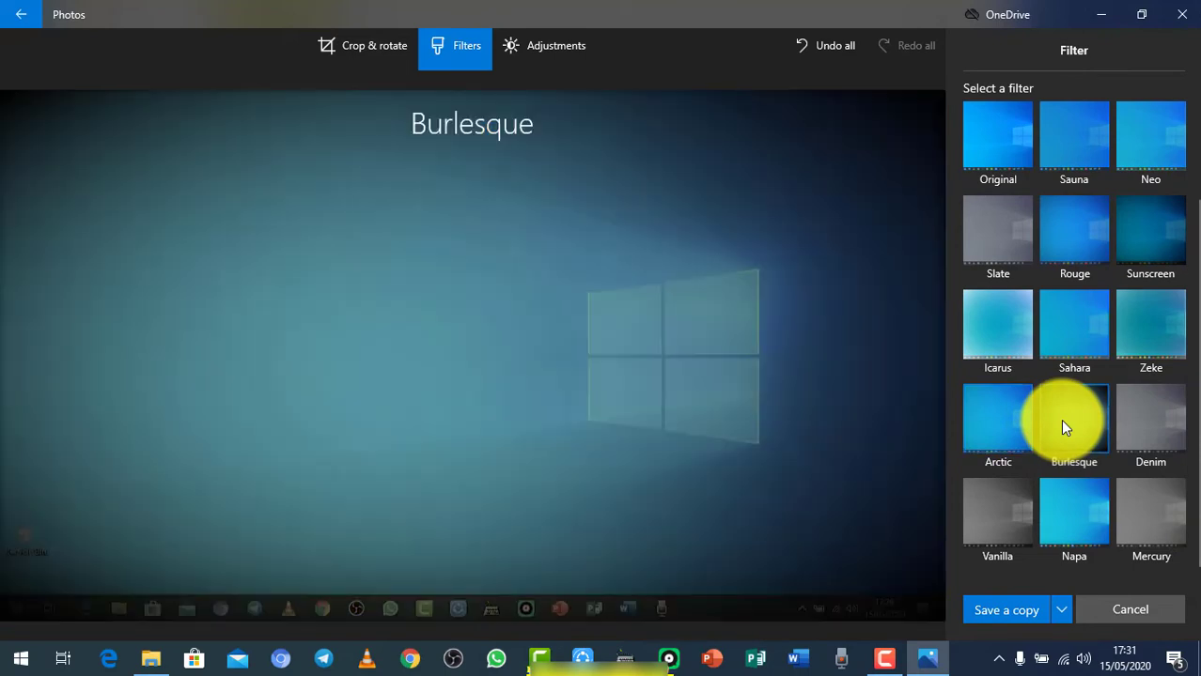
click(1140, 421)
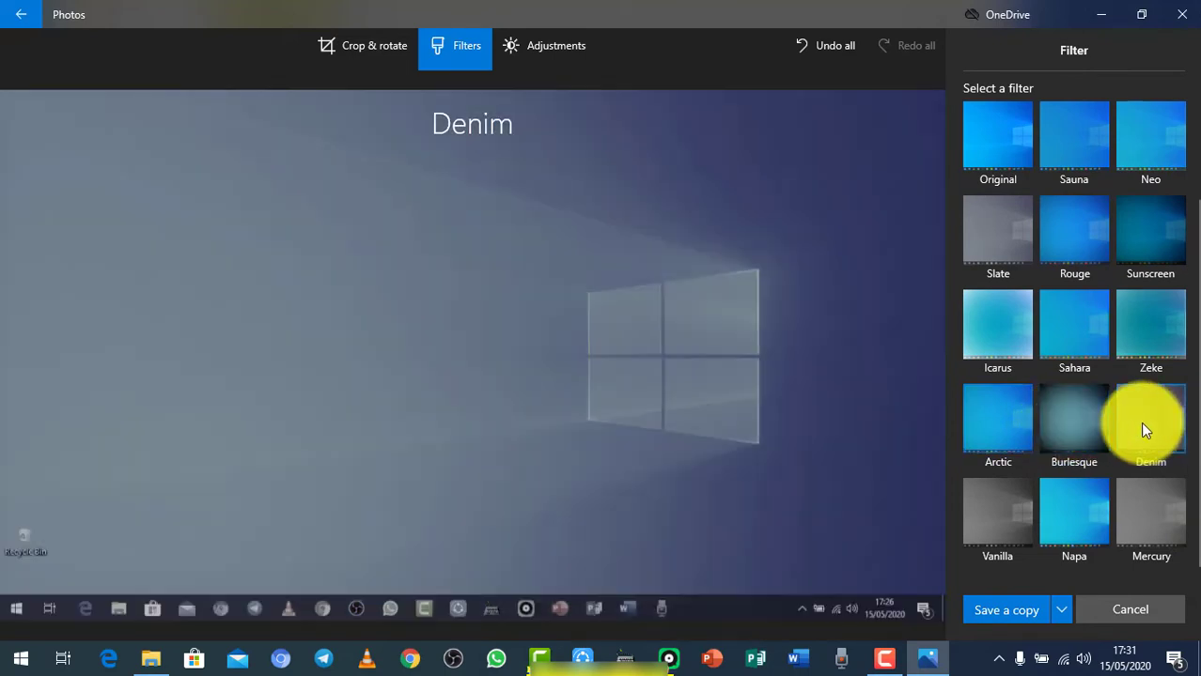
click(1014, 492)
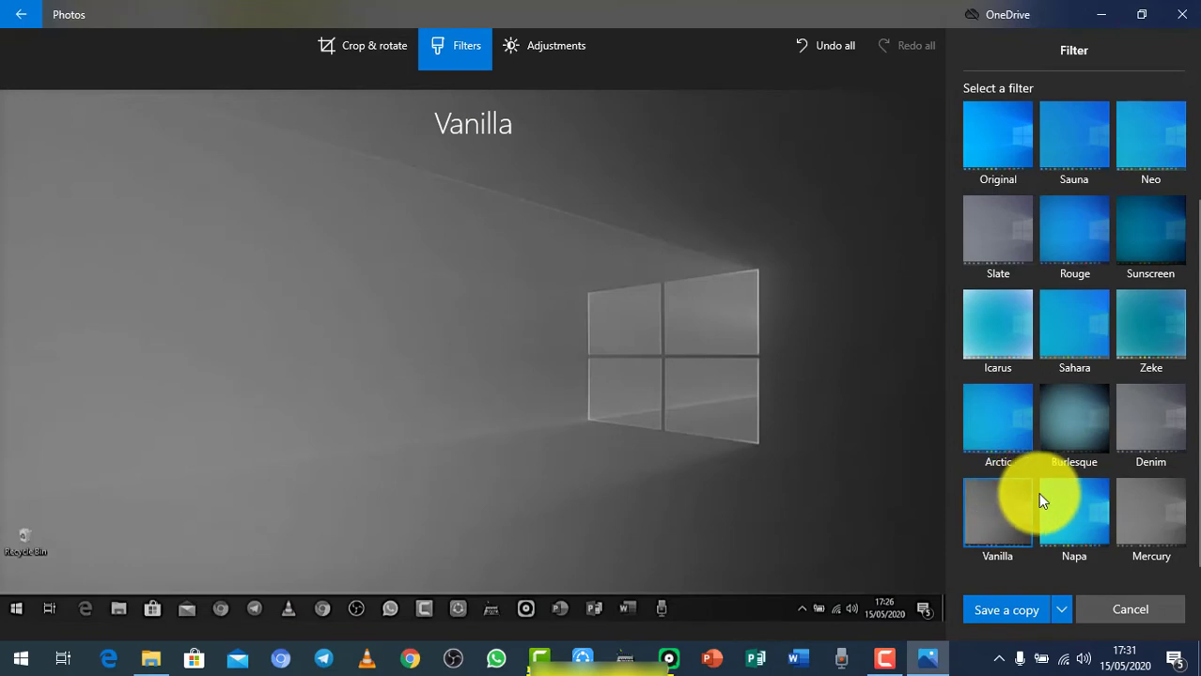
click(1069, 507)
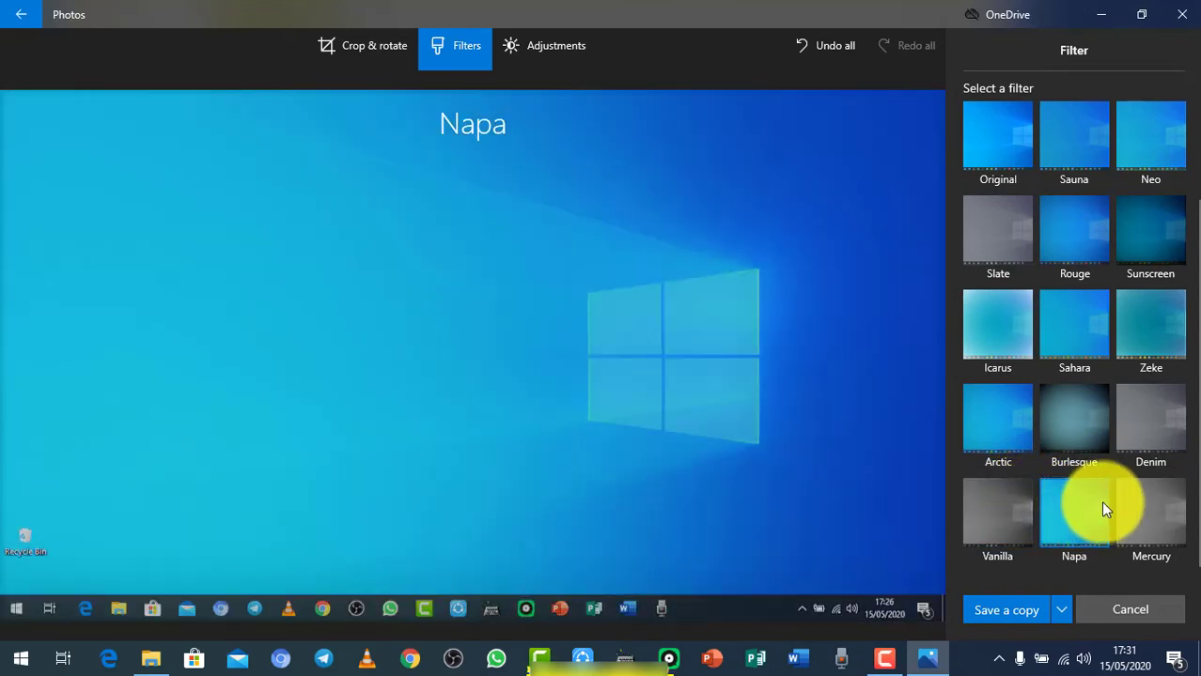
Step: Apply the Mercury filter to the screenshot and save the edits as a copy, keeping the original file
click(1154, 511)
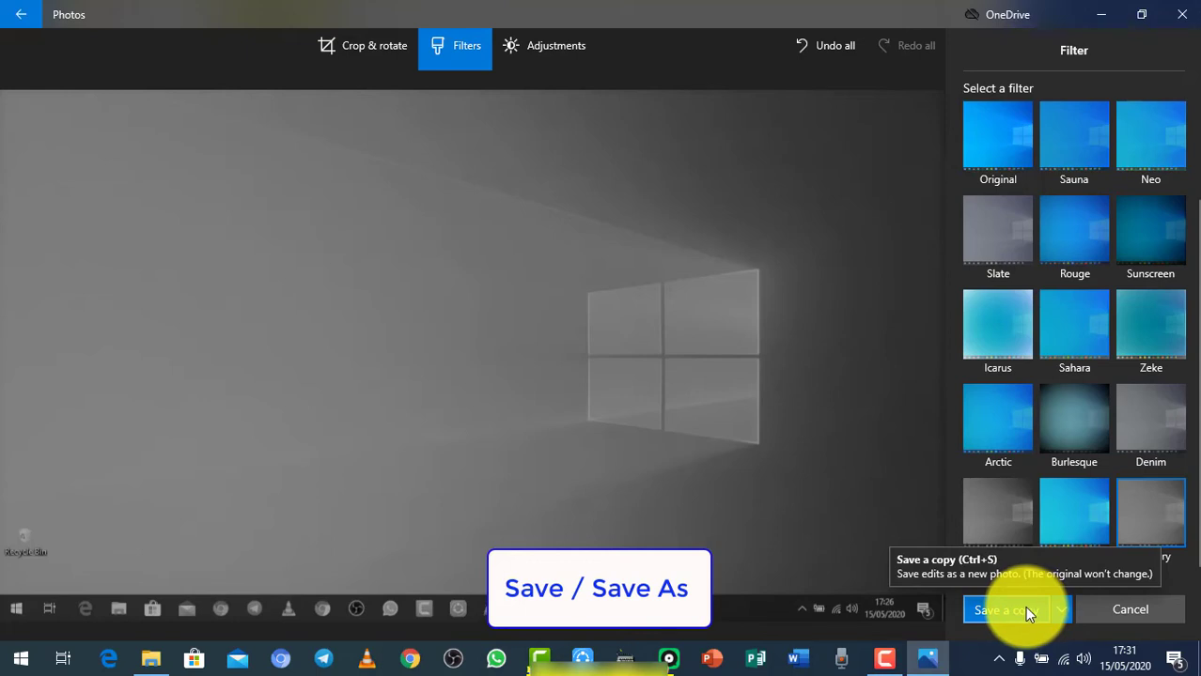
click(994, 611)
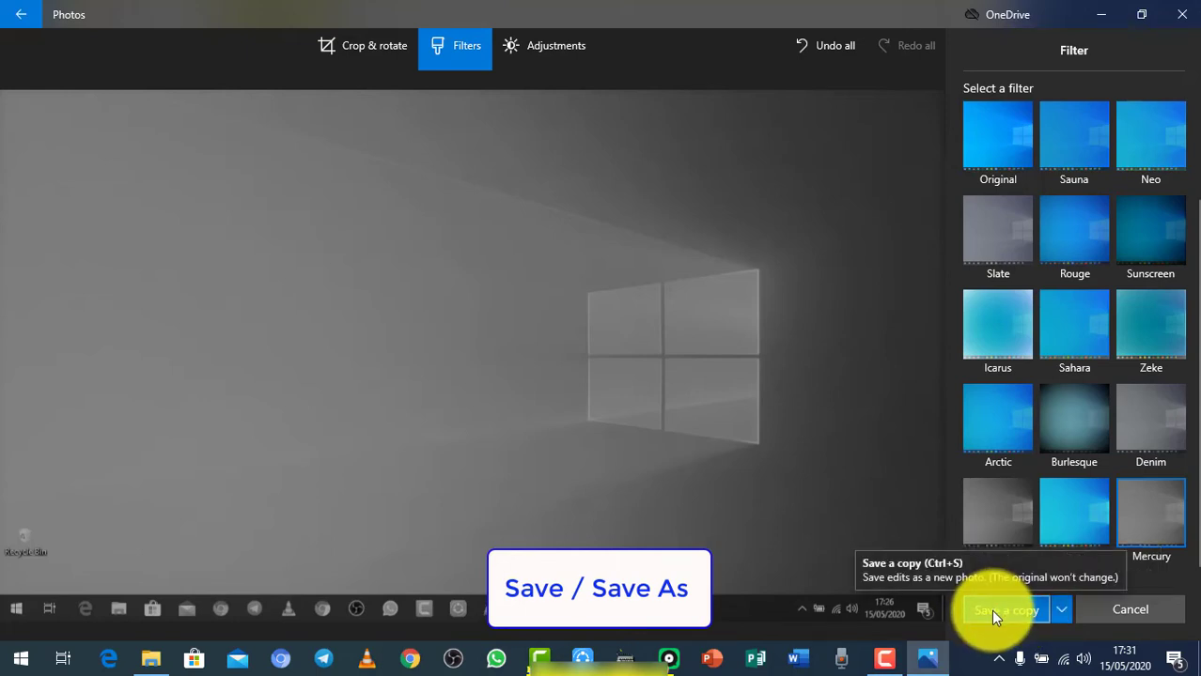
click(1054, 611)
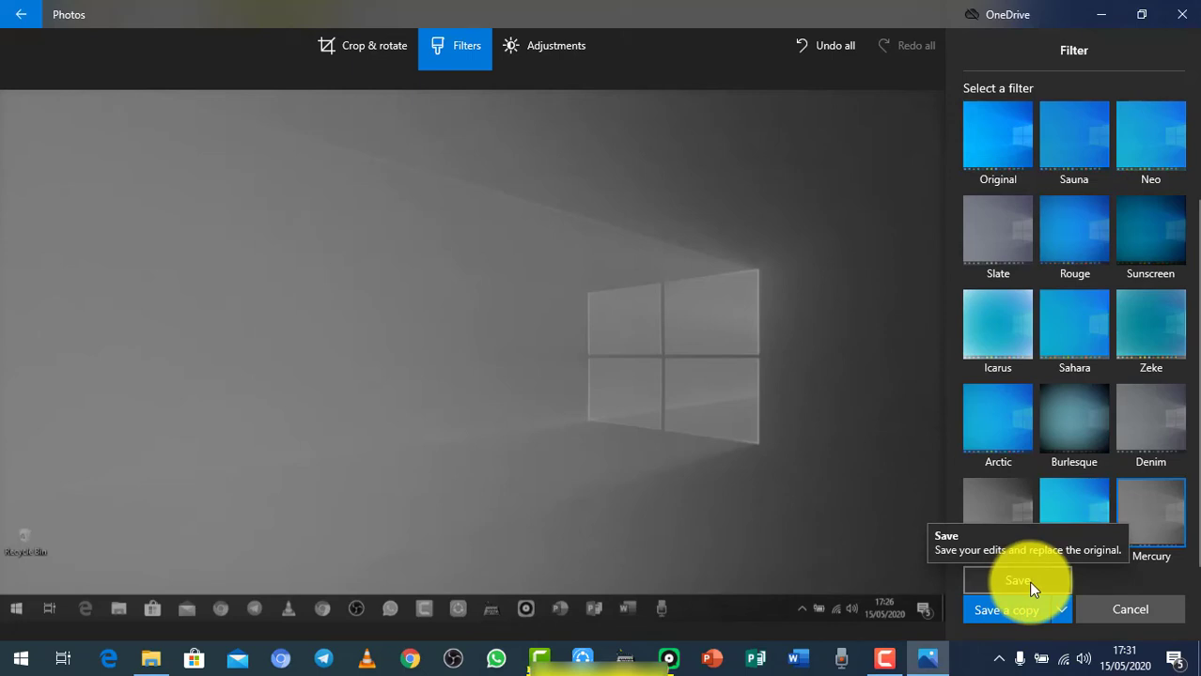
click(1028, 580)
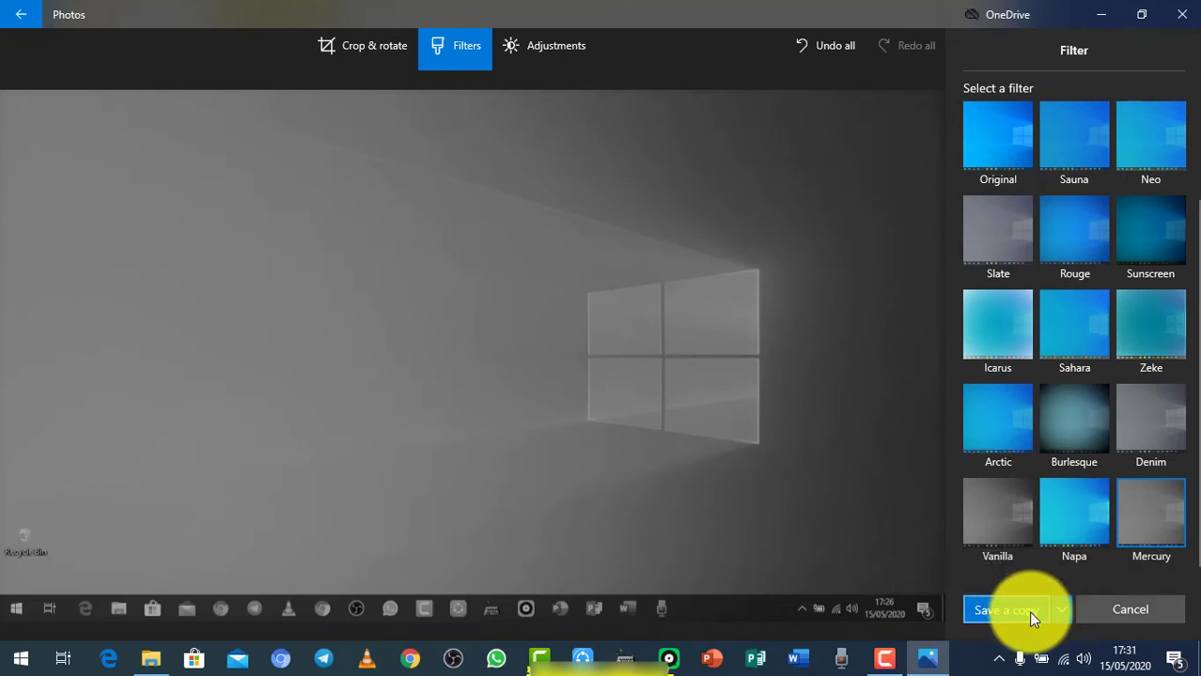
click(1030, 613)
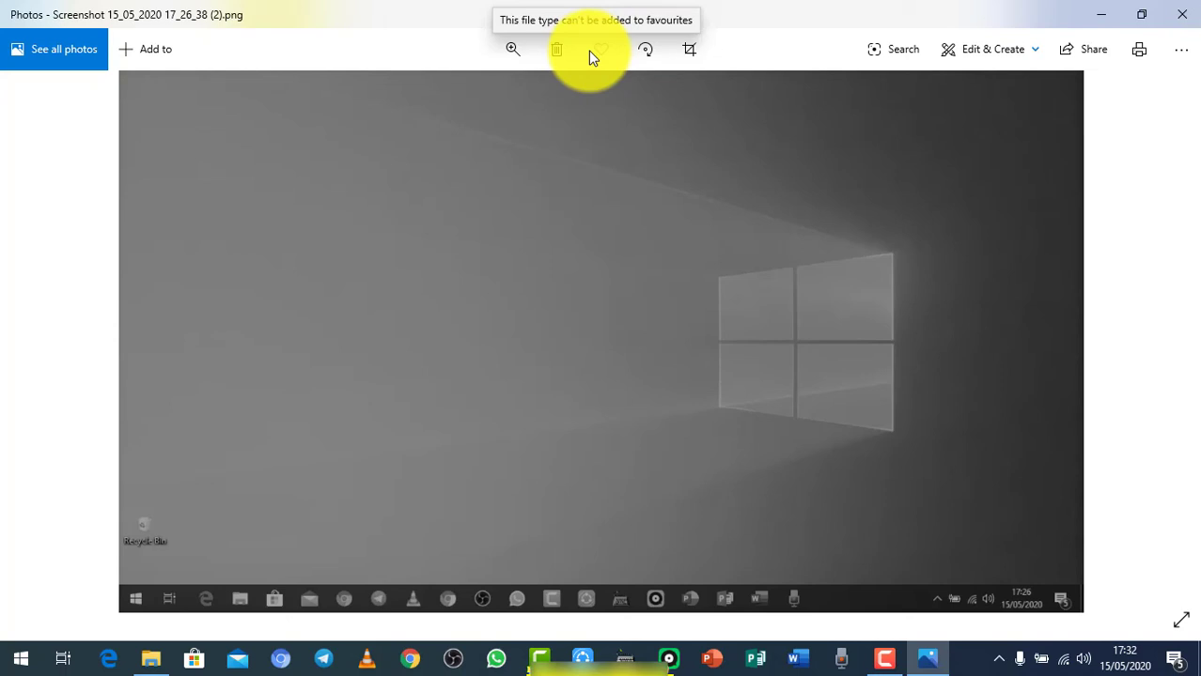
Step: Zoom the saved copy in to 19 to examine its lower-right area, and zoom back out to the whole picture
click(526, 56)
drag(433, 94, 464, 106)
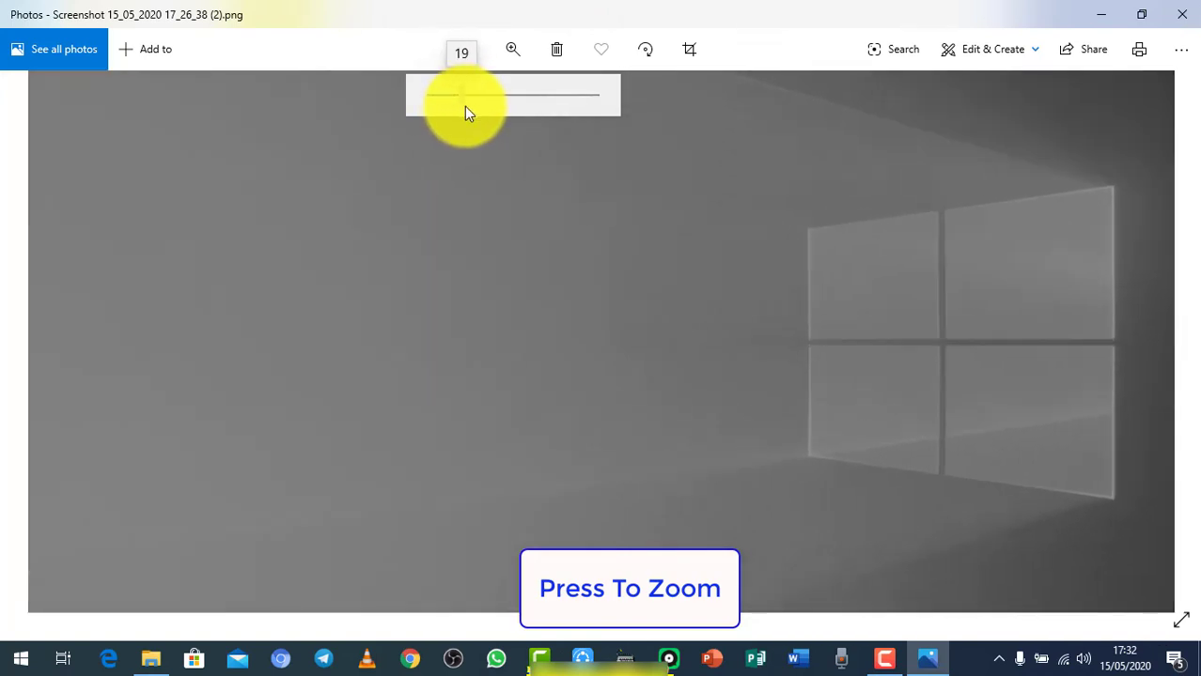
drag(993, 311, 647, 273)
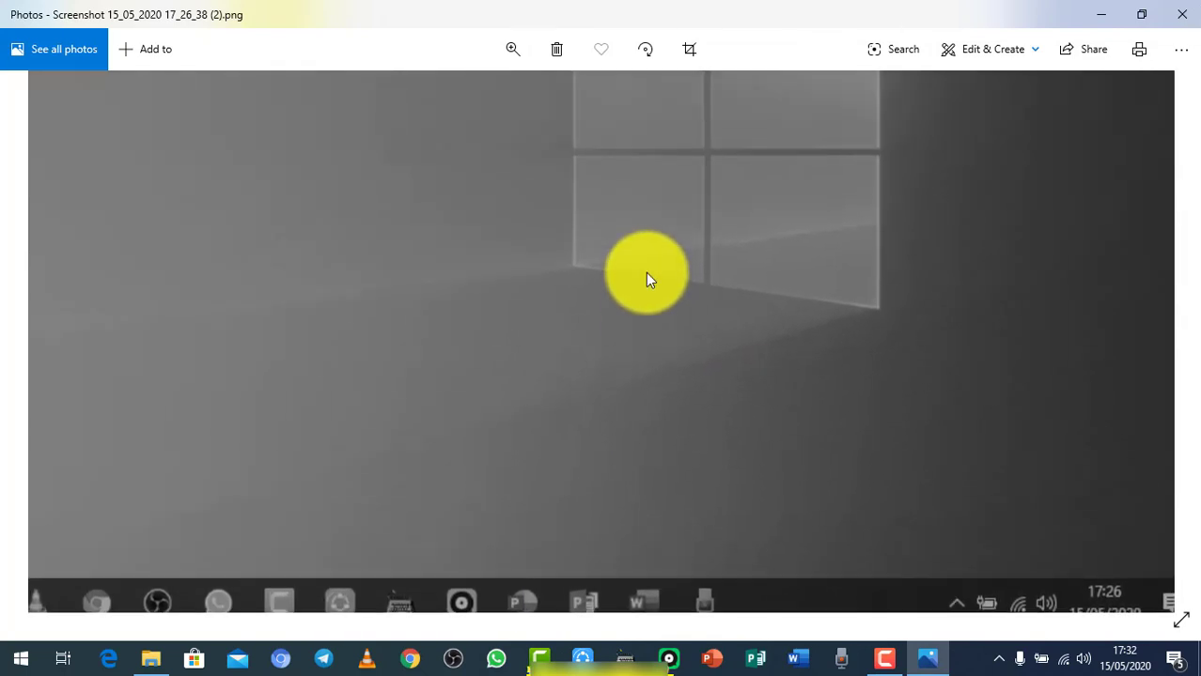
click(511, 53)
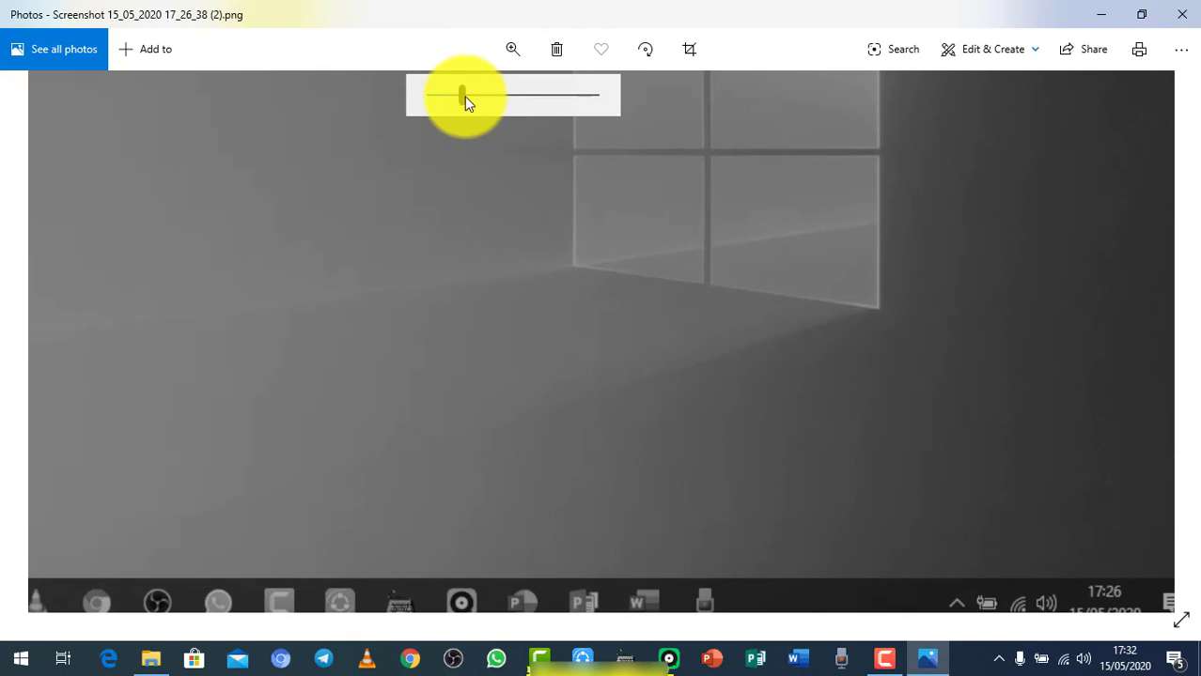
drag(464, 96, 425, 96)
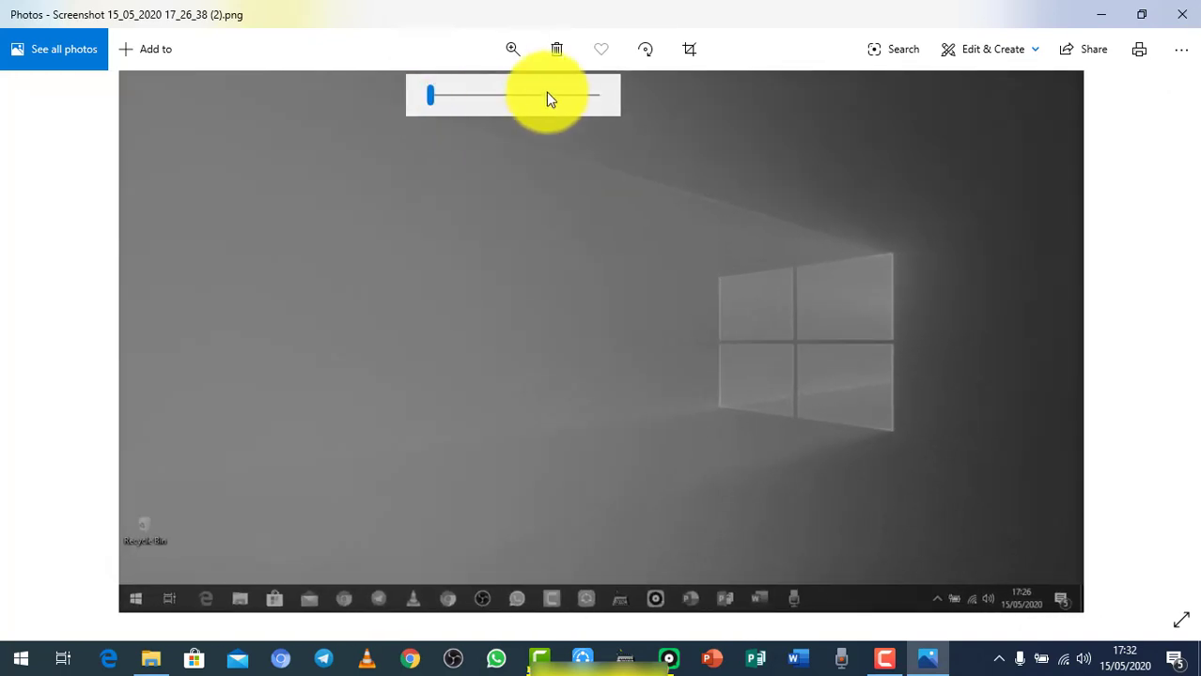
Step: Save the greyscale picture in the Pictures folder as "Screenshot windows" in PNG format
click(1178, 52)
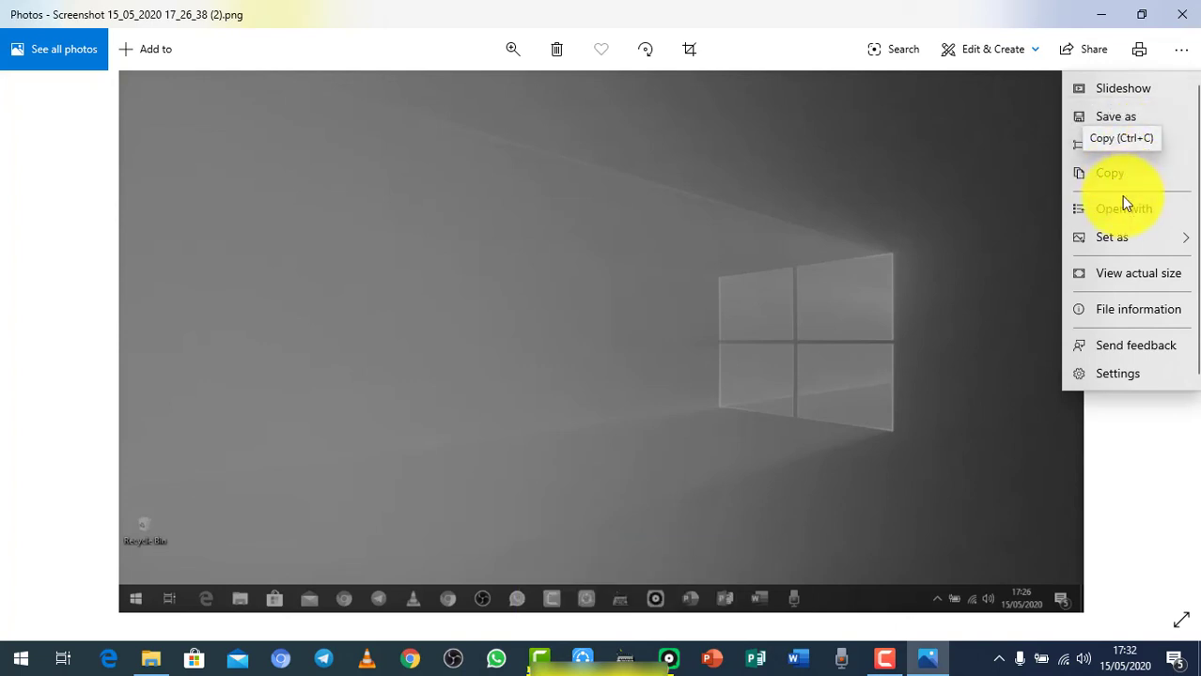
mouse_move(1129, 234)
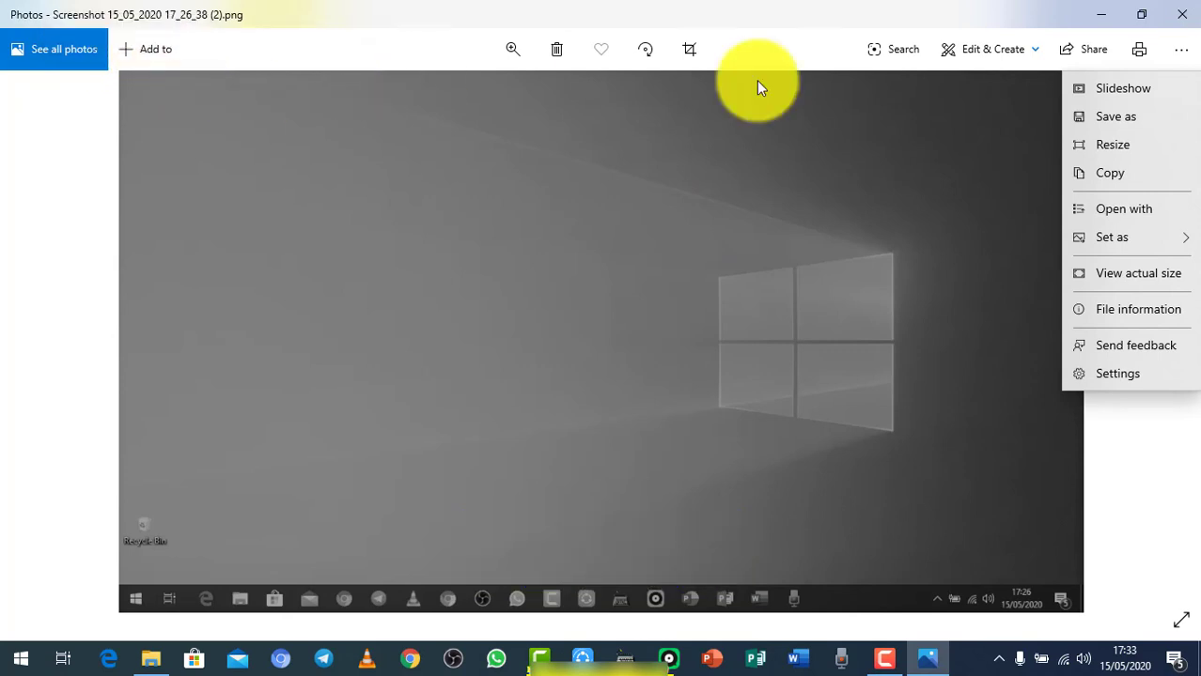
click(1117, 116)
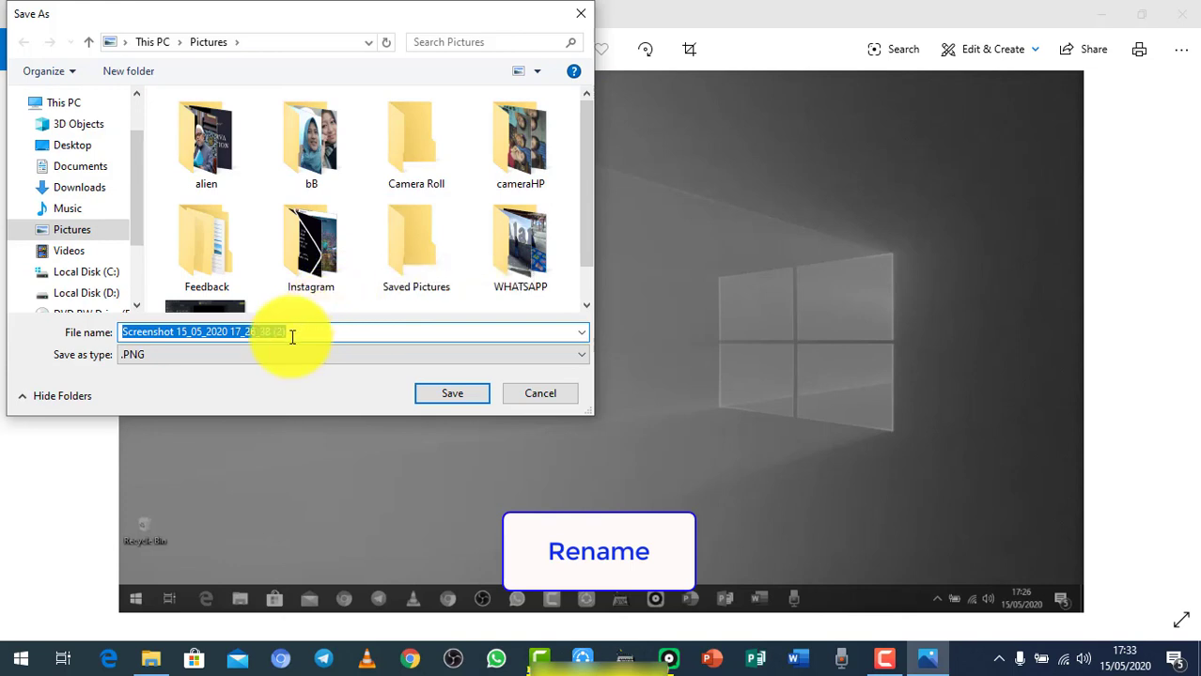
drag(293, 333, 176, 336)
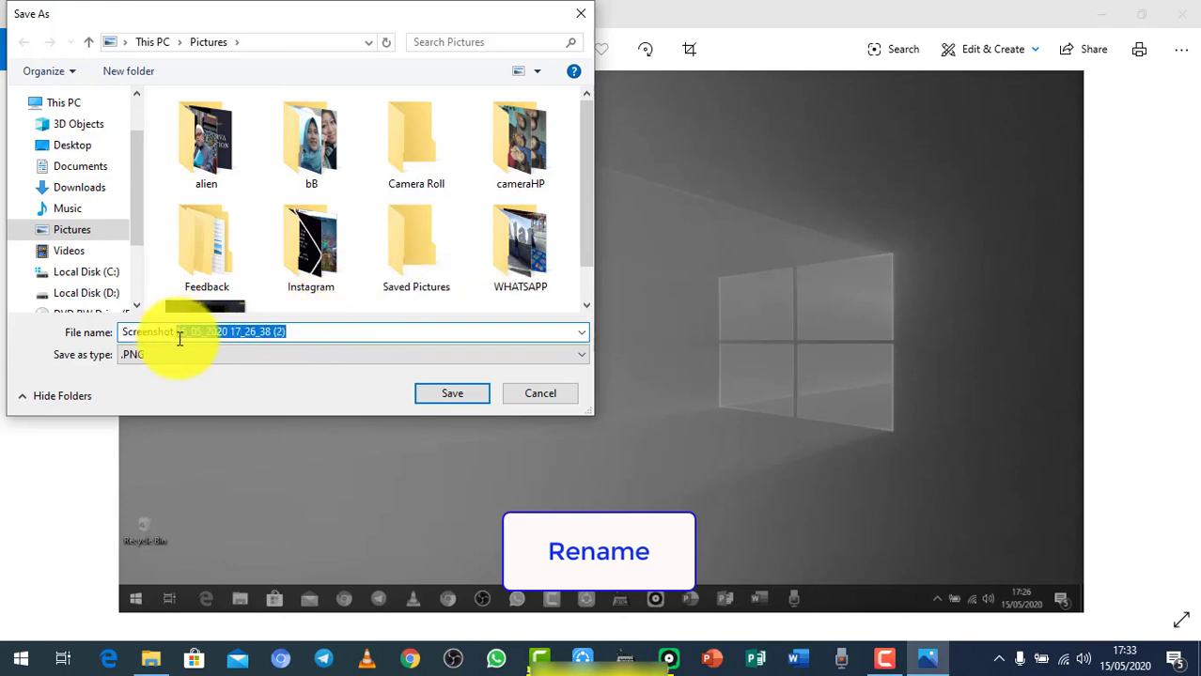
text(windows)
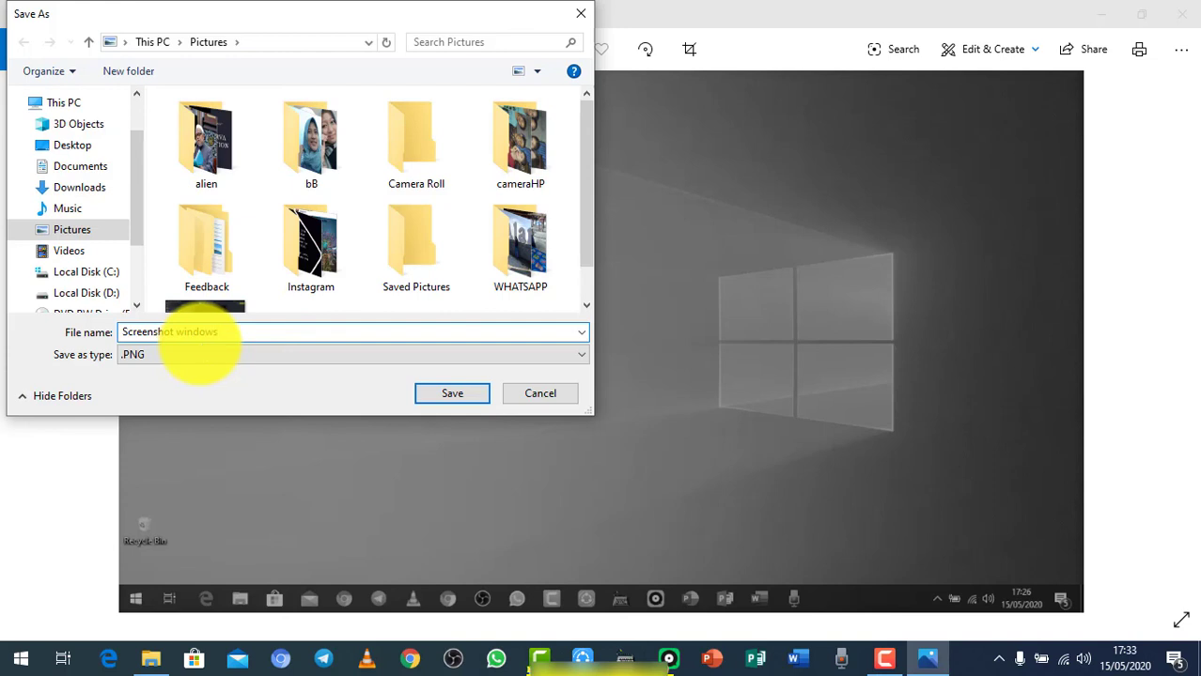
click(179, 355)
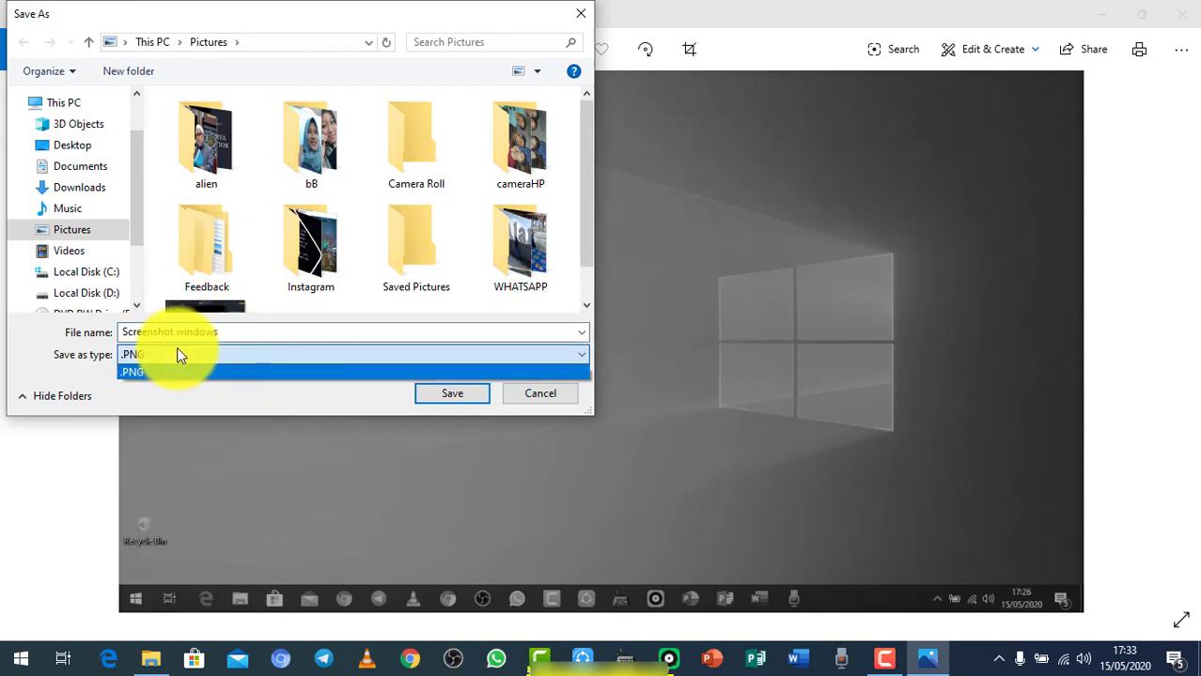
click(178, 353)
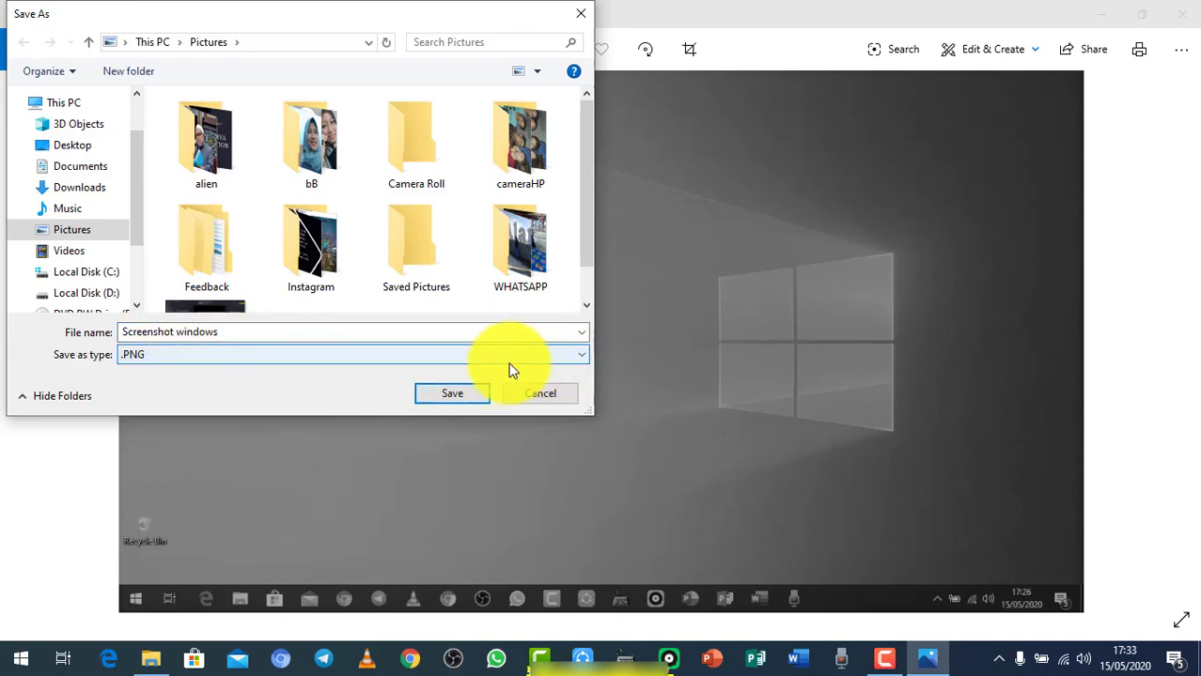
click(477, 395)
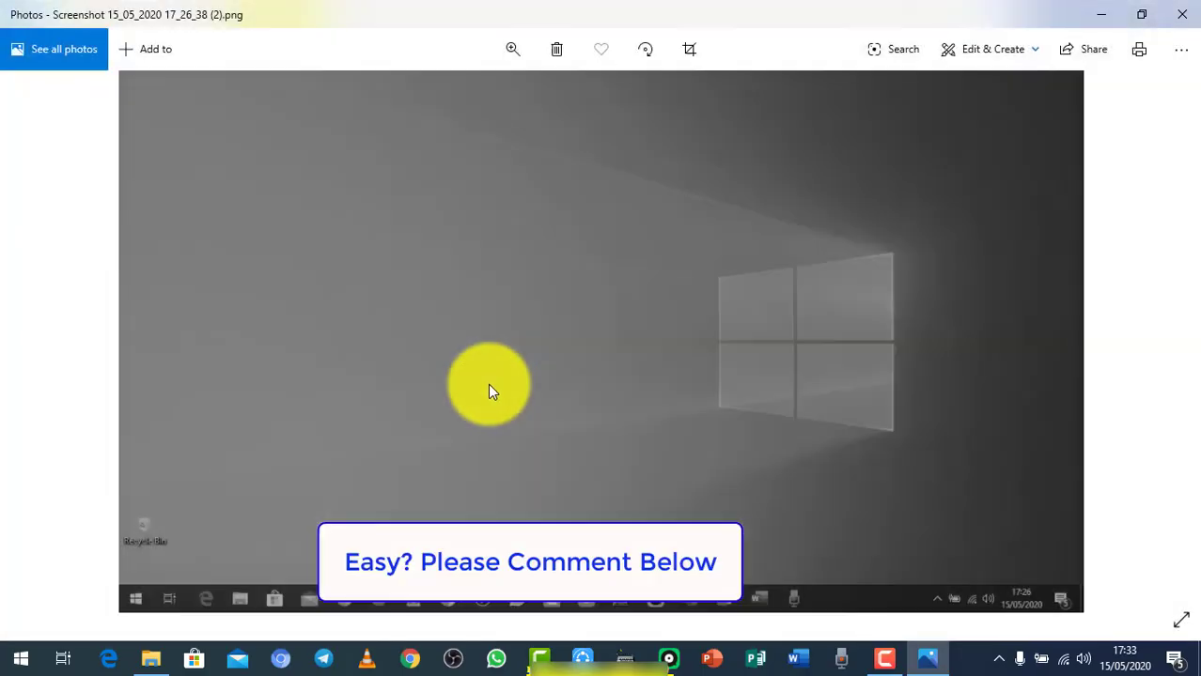